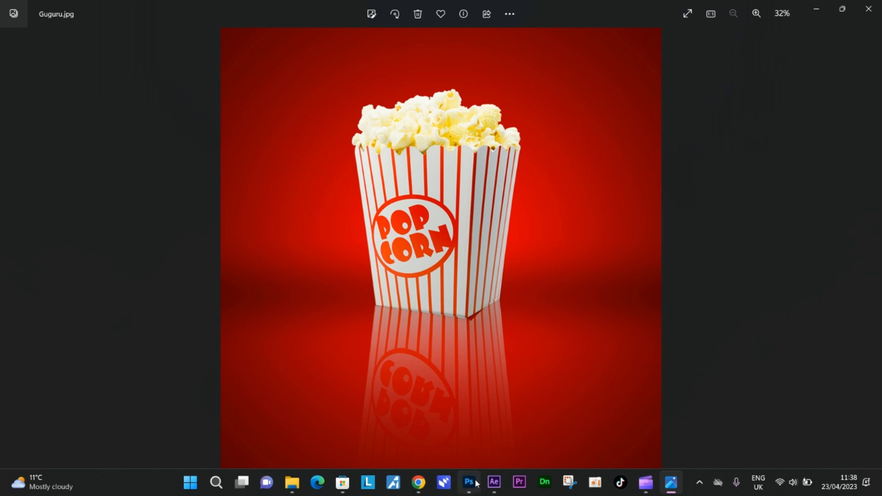
Step: Switch to Photoshop and create a new 10 × 10 inch document at 300 pixels/inch with a white background
left_click(476, 483)
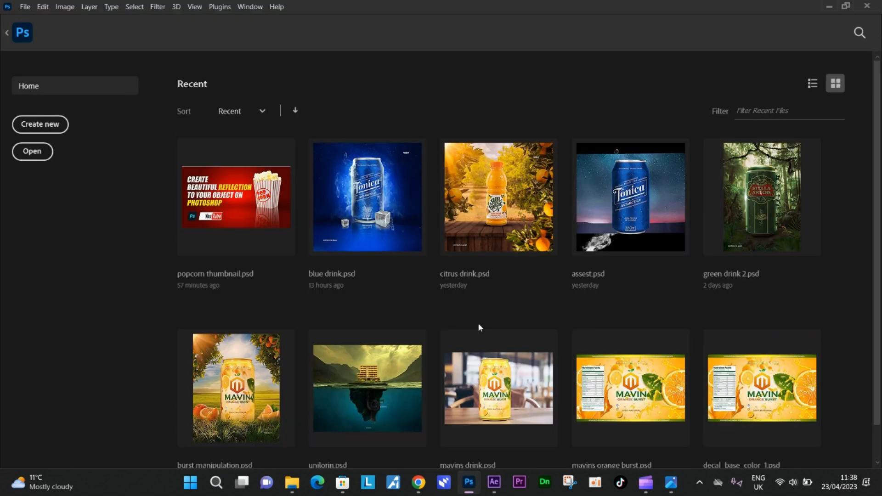
left_click(53, 128)
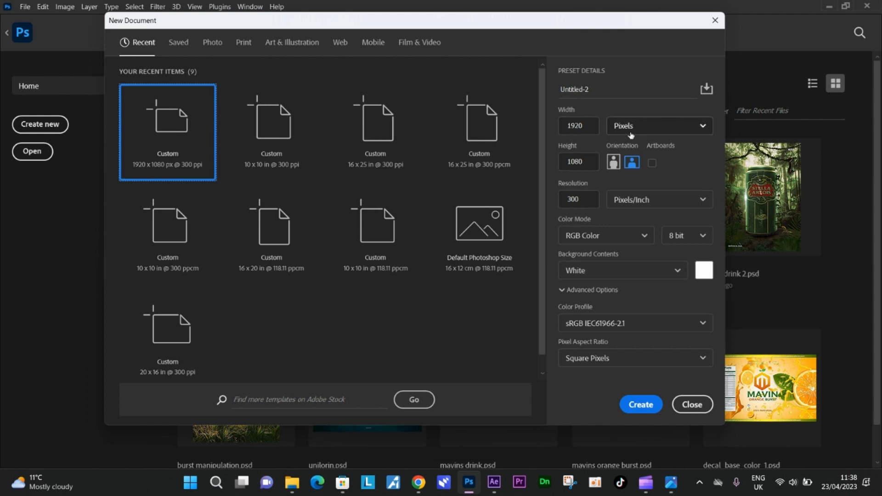
left_click(703, 130)
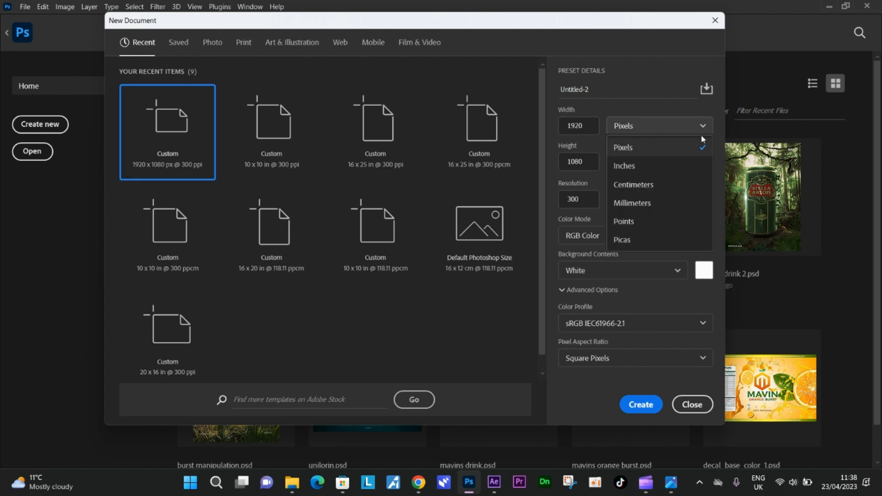
left_click(653, 167)
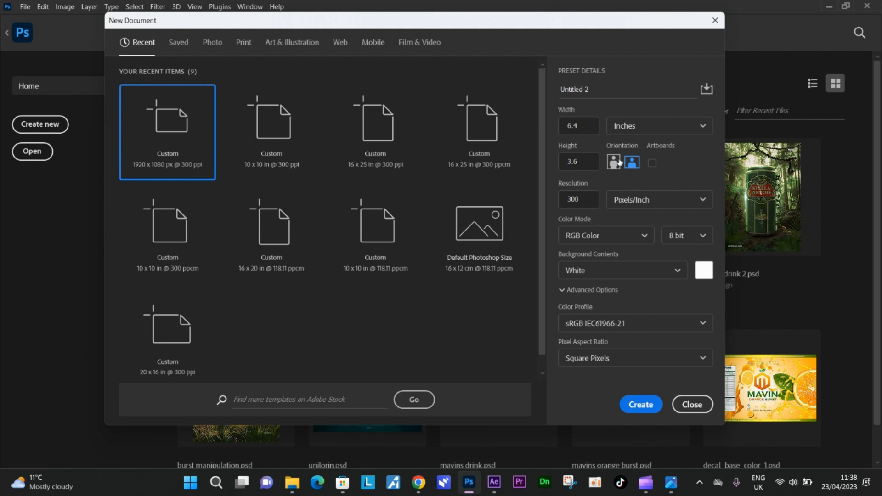
left_click(586, 127)
type("10")
key("Tab")
type("1")
left_click(631, 163)
left_click(642, 410)
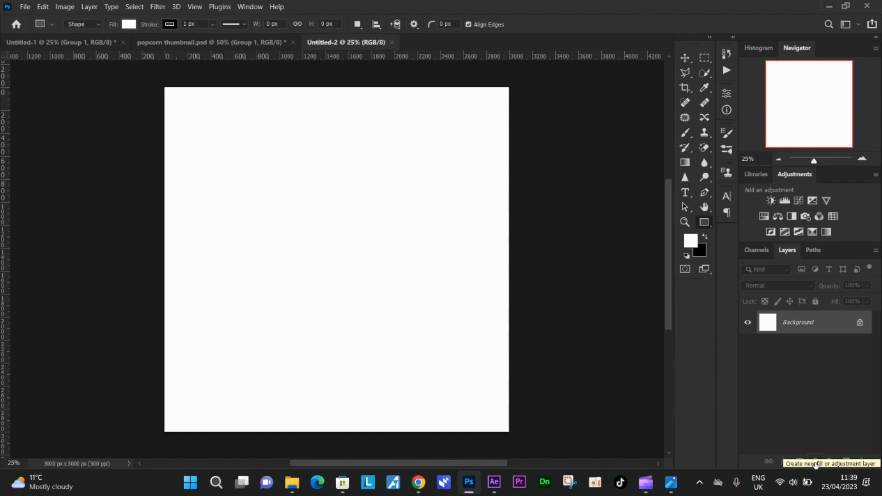
Step: Add a gradient fill layer and load the Foreground to Background preset from the Basics group
left_click(815, 465)
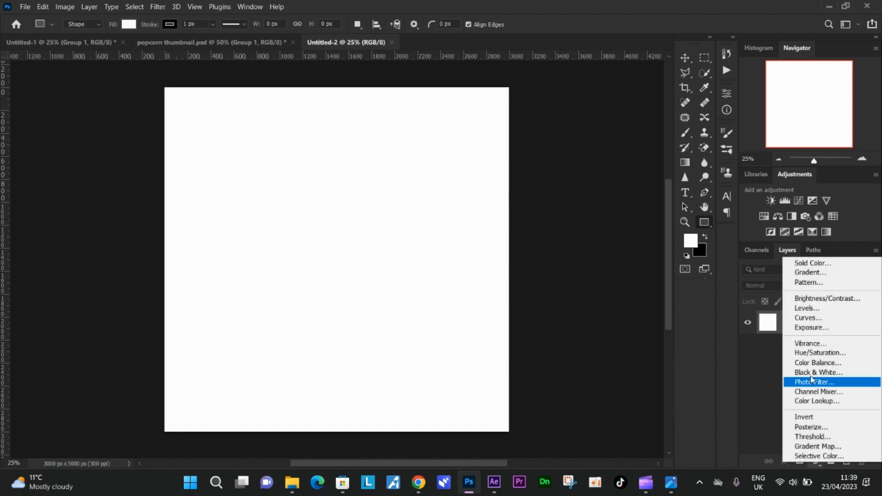
left_click(810, 275)
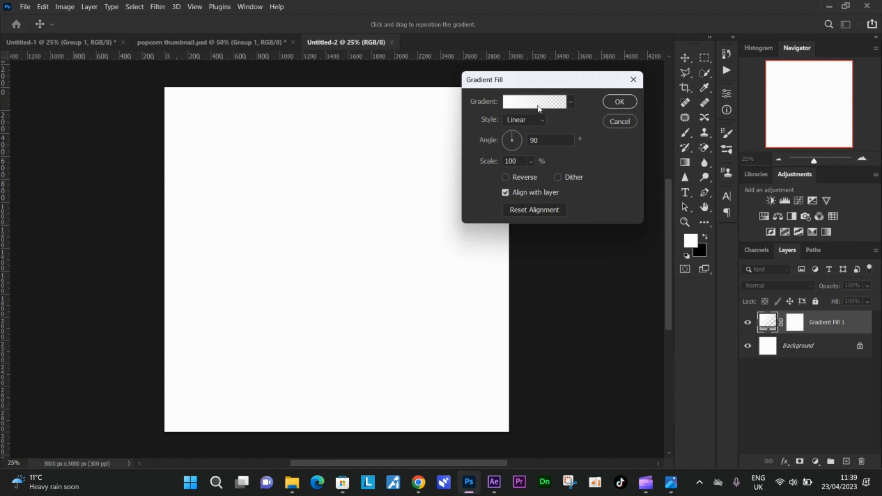
left_click(538, 108)
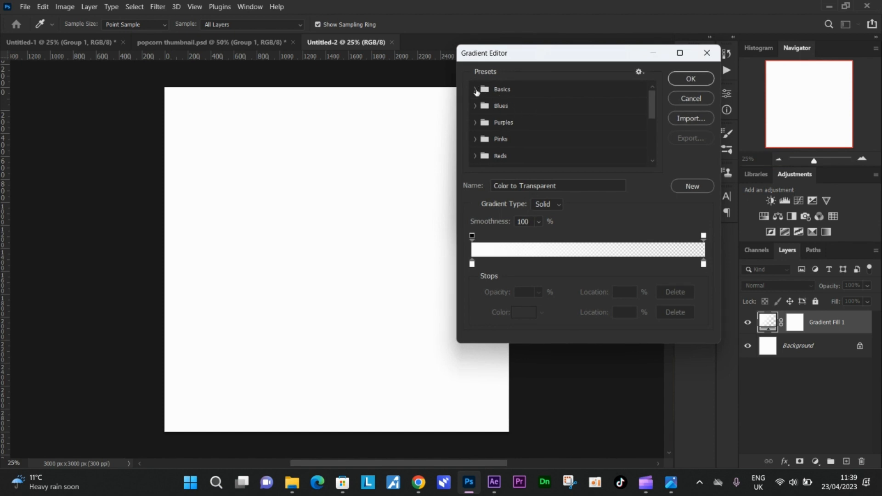
left_click(476, 90)
left_click(494, 114)
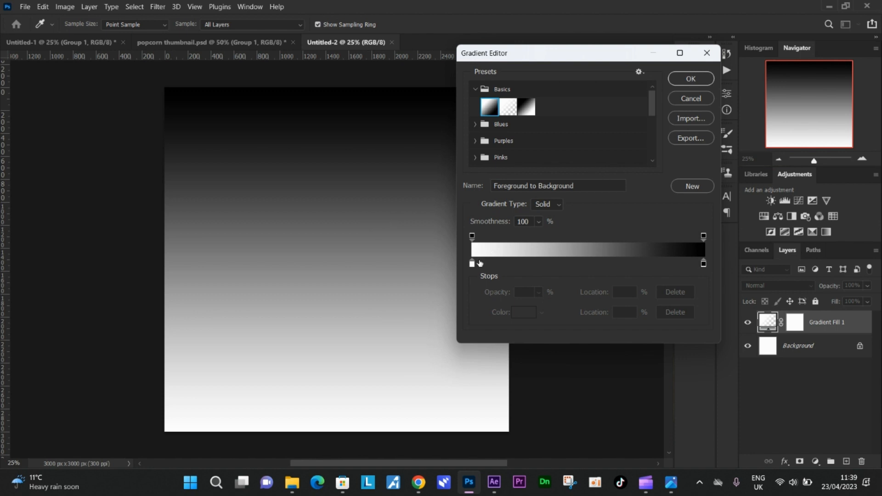
mouse_move(472, 265)
left_mouse_down()
mouse_move(483, 271)
mouse_move(471, 270)
left_mouse_up()
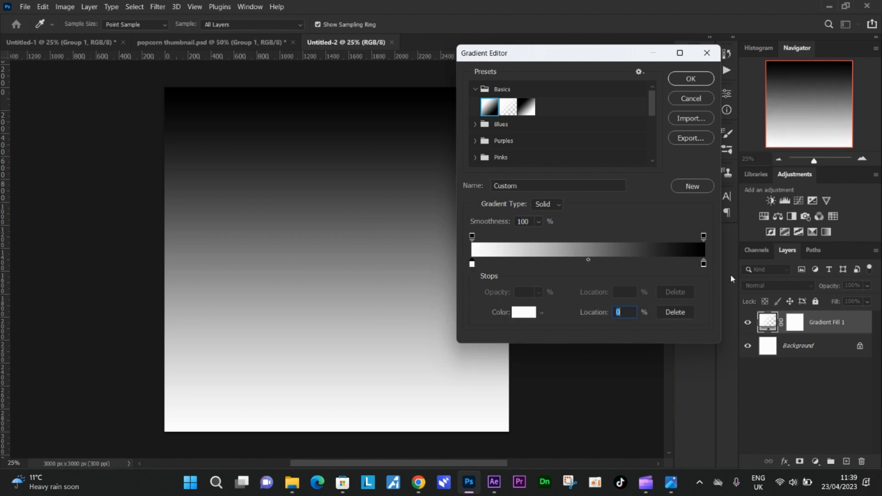
left_click_drag(703, 265, 708, 270)
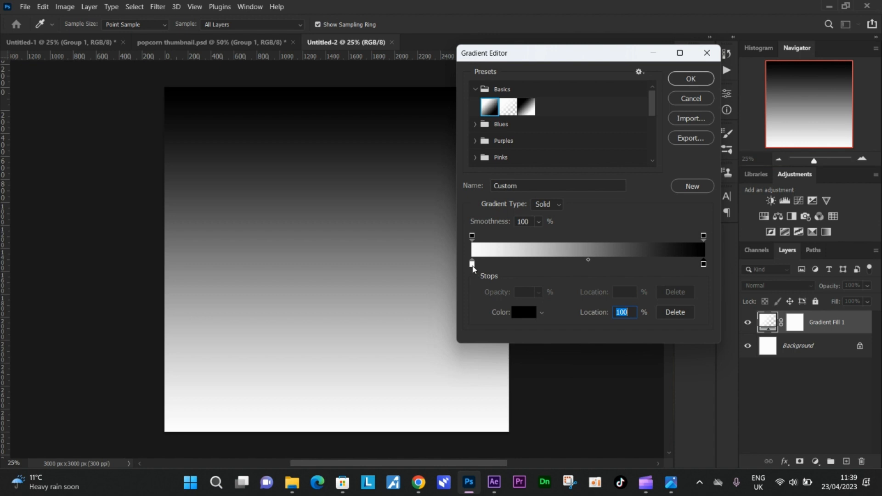
mouse_move(472, 265)
left_mouse_down()
mouse_move(491, 271)
mouse_move(468, 268)
left_mouse_up()
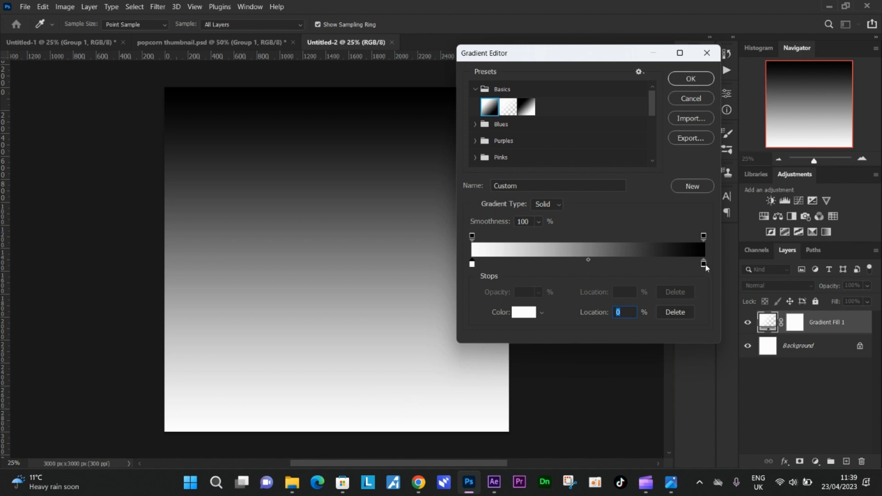
mouse_move(706, 268)
left_mouse_down()
mouse_move(678, 268)
mouse_move(712, 270)
left_mouse_up()
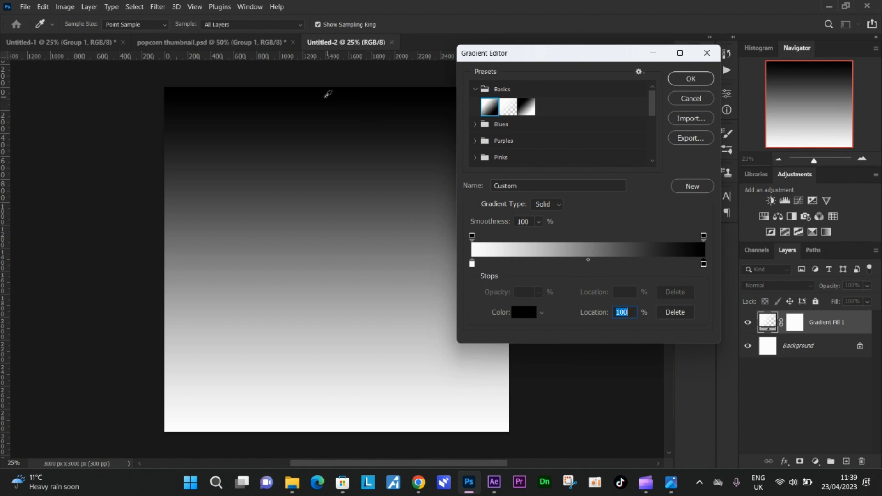
Step: Set the gradient's white color stop at location 0% to red ff0000
left_click(473, 265)
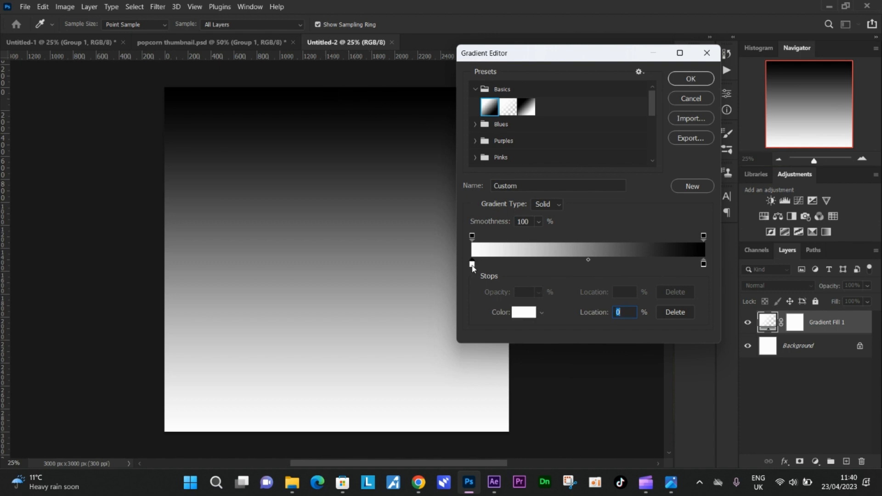
double_click(472, 265)
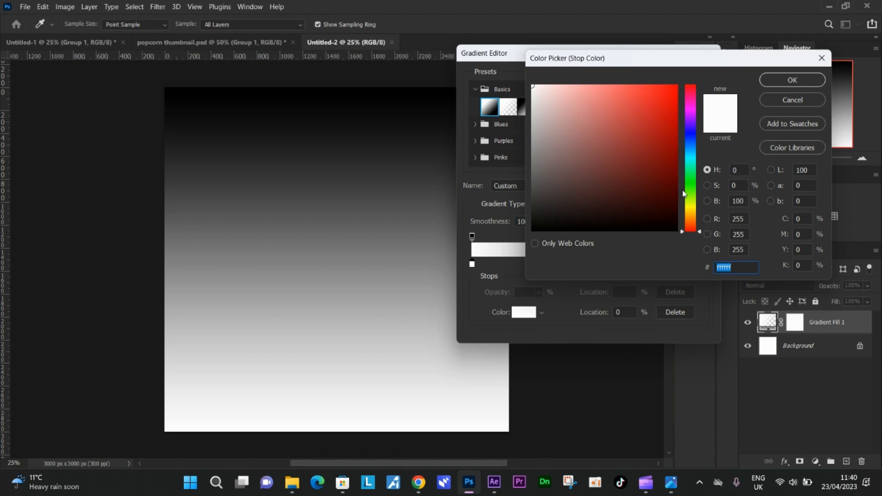
left_click(674, 102)
left_click_drag(674, 102, 677, 86)
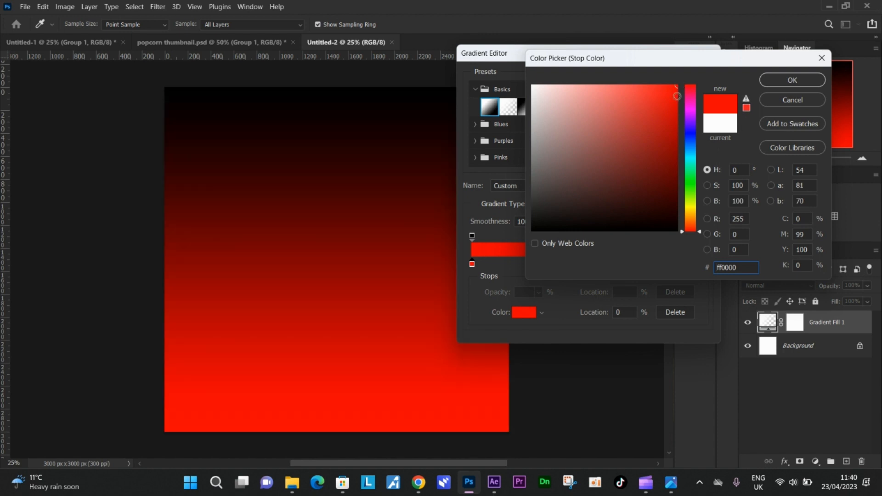
left_click(800, 80)
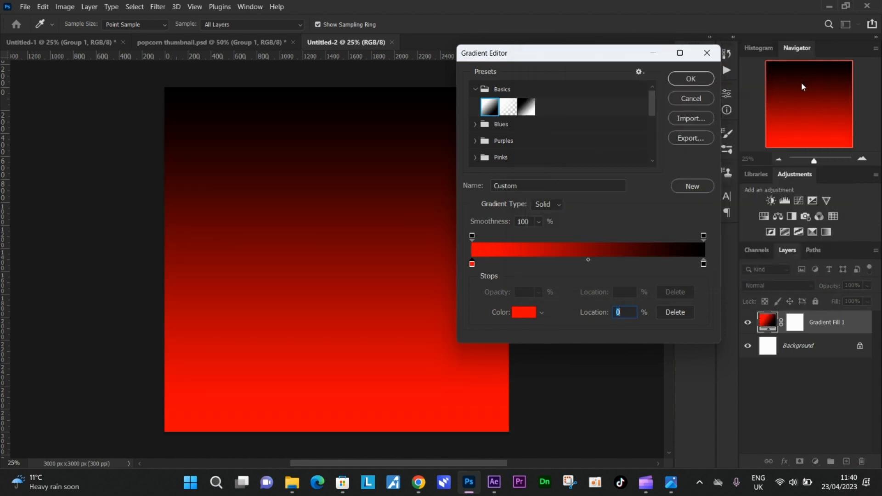
Step: Set the gradient's color stop at location 100% to black 000000 and accept the edited gradient
double_click(704, 265)
mouse_move(608, 219)
left_mouse_down()
mouse_move(585, 216)
mouse_move(594, 182)
mouse_move(572, 198)
mouse_move(610, 190)
mouse_move(521, 239)
left_mouse_up()
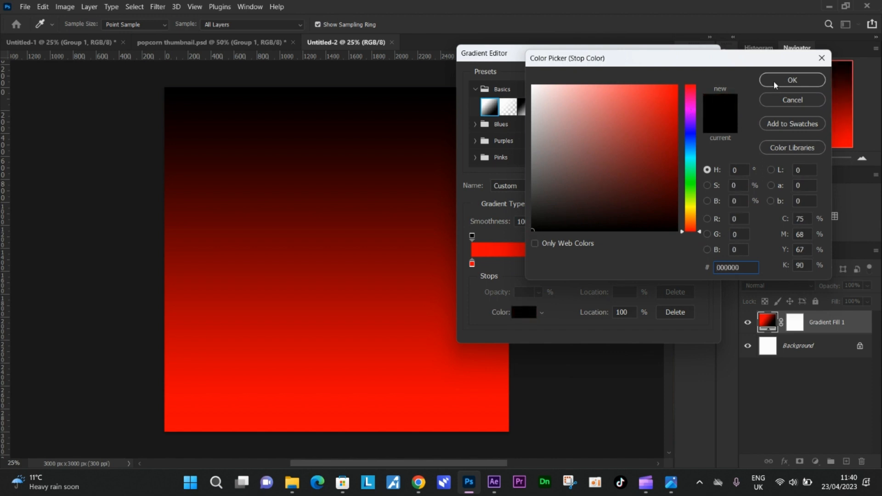
left_click(791, 81)
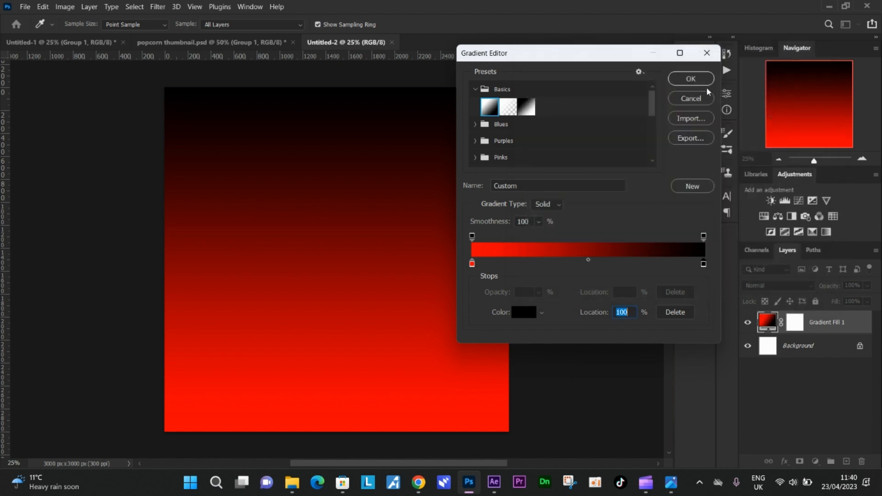
left_click(705, 81)
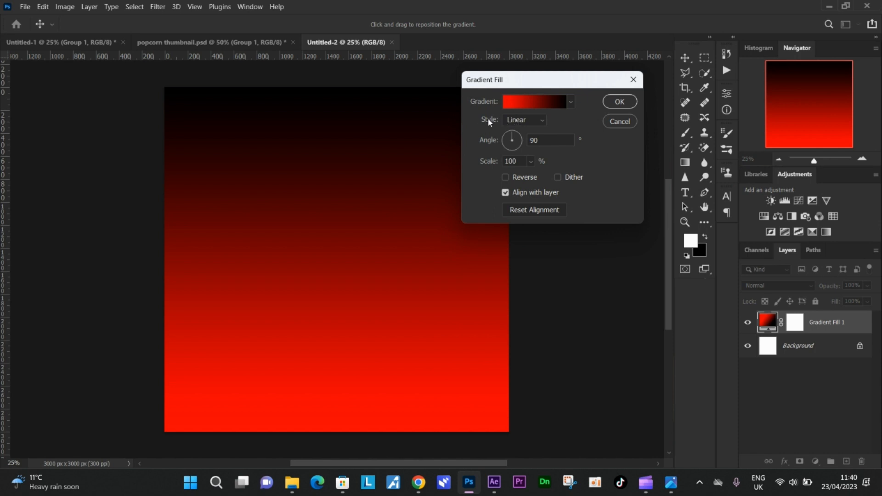
Step: Make the gradient fill Radial, unreversed, with a scale of about 205%, and apply it
left_click(542, 120)
left_click(528, 140)
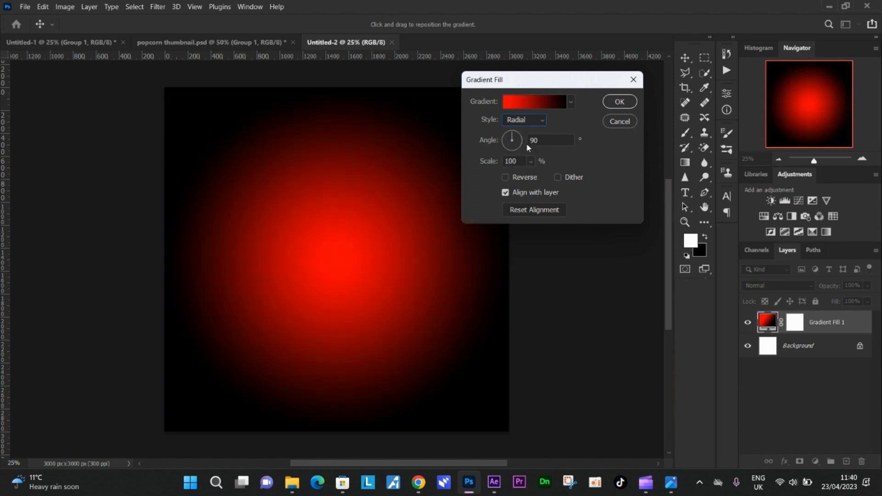
left_click(521, 178)
left_click(520, 179)
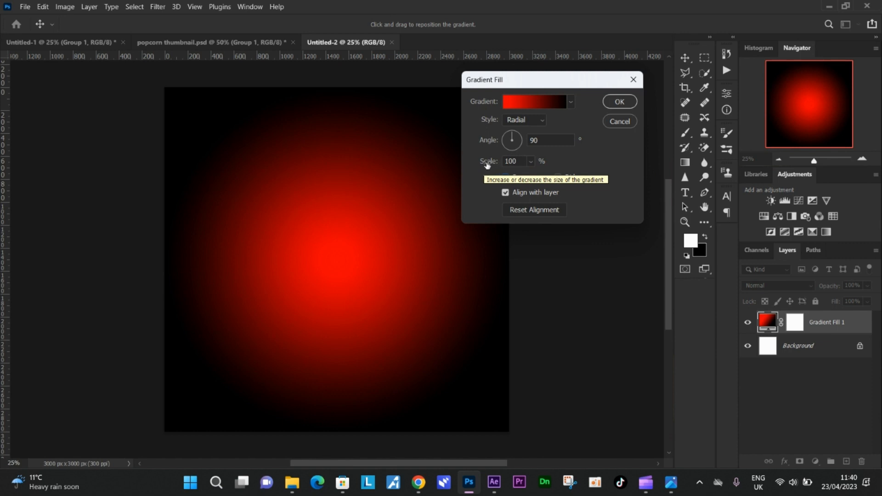
mouse_move(487, 165)
left_mouse_down()
mouse_move(505, 166)
mouse_move(488, 164)
left_mouse_up()
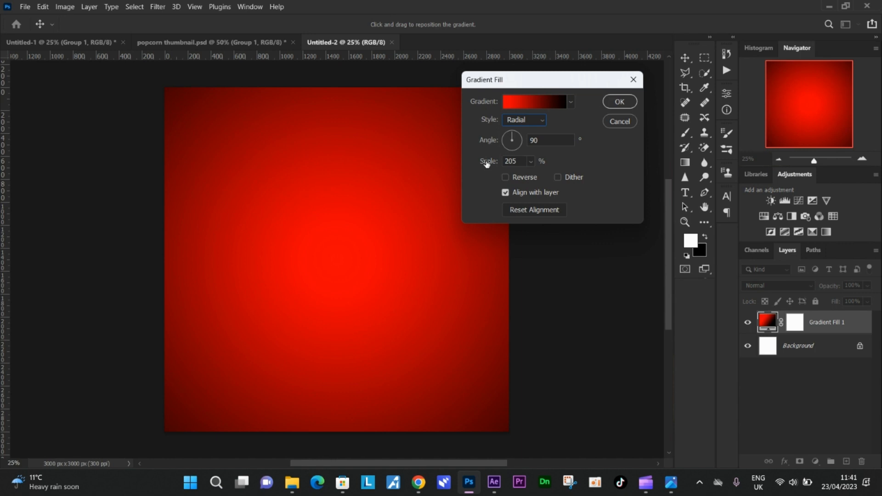
left_click_drag(487, 164, 490, 165)
left_click(611, 104)
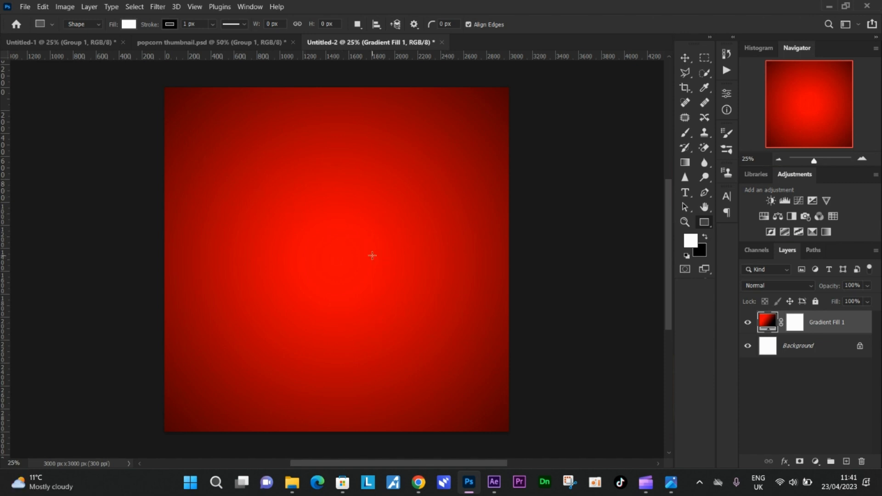
Step: Place the popcorn image pngwing.com (3) from Downloads as an embedded object
left_click(25, 7)
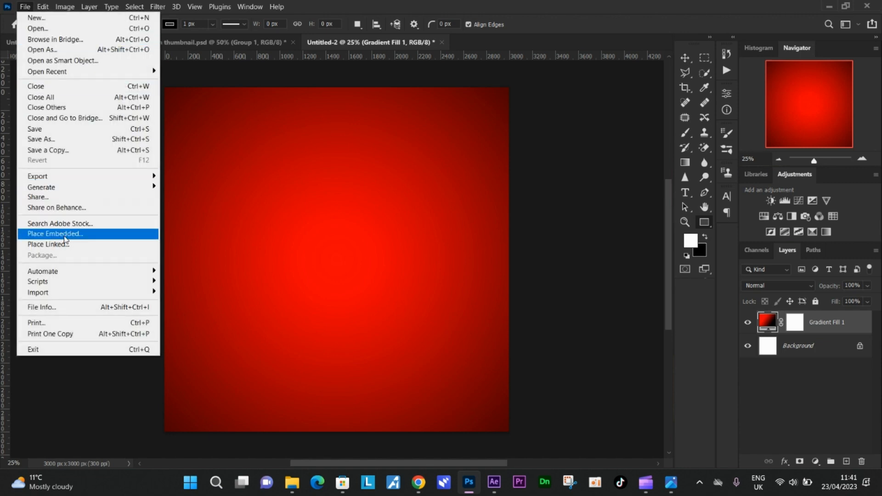
left_click(66, 235)
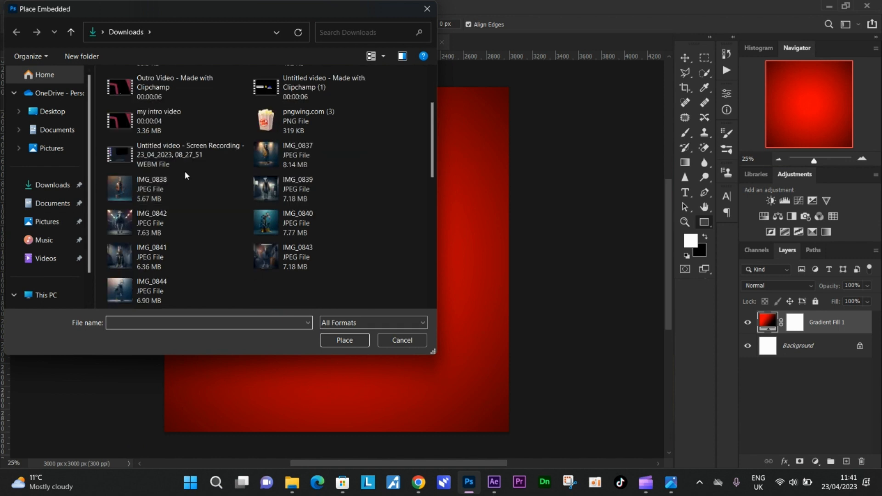
scroll(170, 165, "down", 3)
scroll(184, 154, "up", 2)
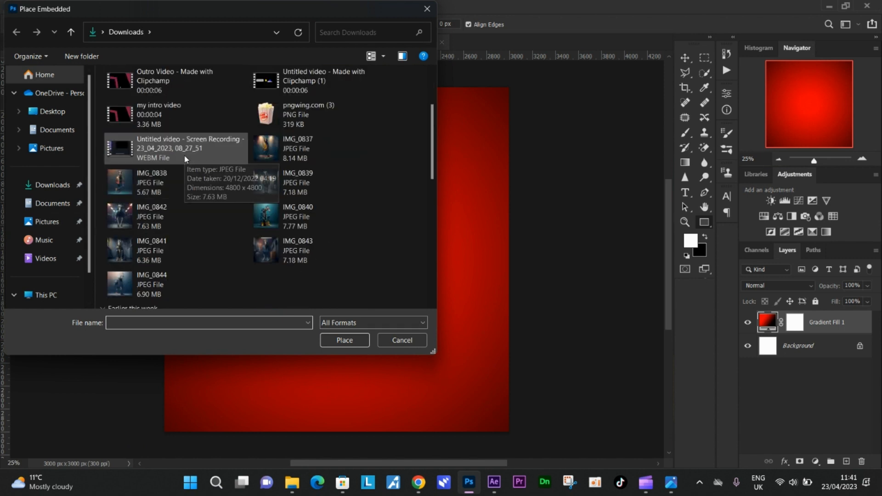
left_click(299, 116)
left_click(342, 340)
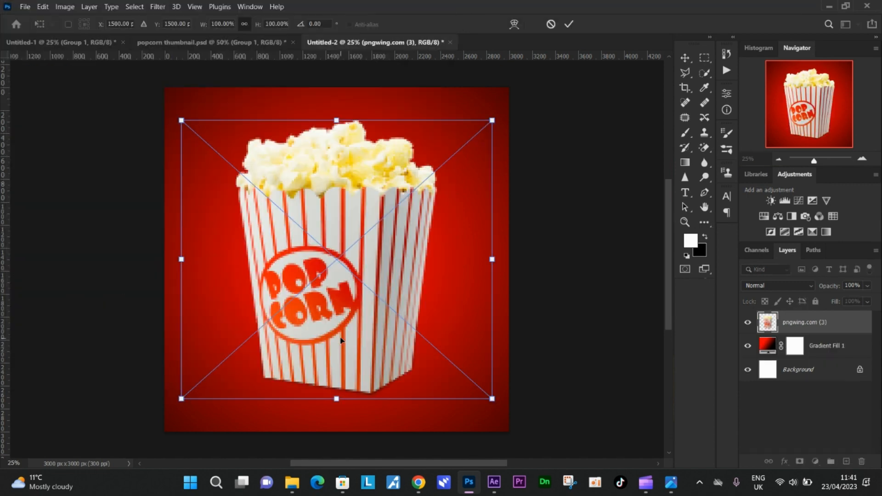
Step: Scale the placed popcorn box to about 59% and position it in the upper middle of the canvas
left_click_drag(492, 120, 390, 224)
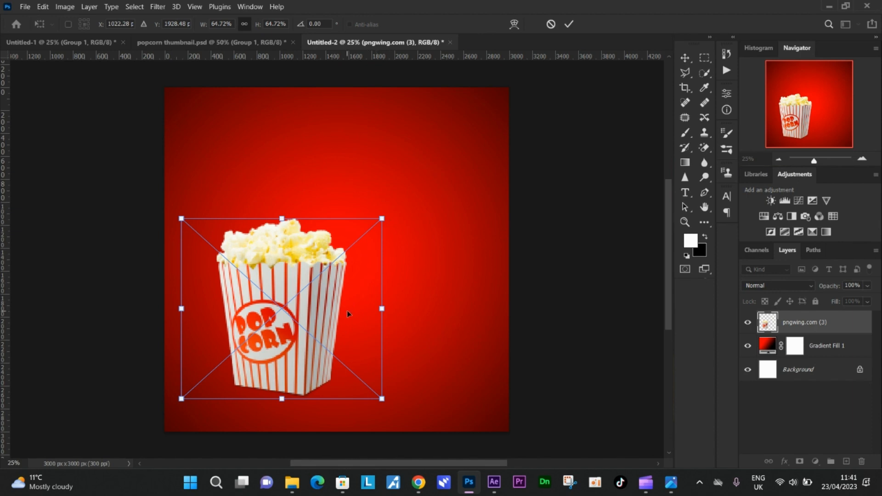
left_click_drag(346, 311, 389, 231)
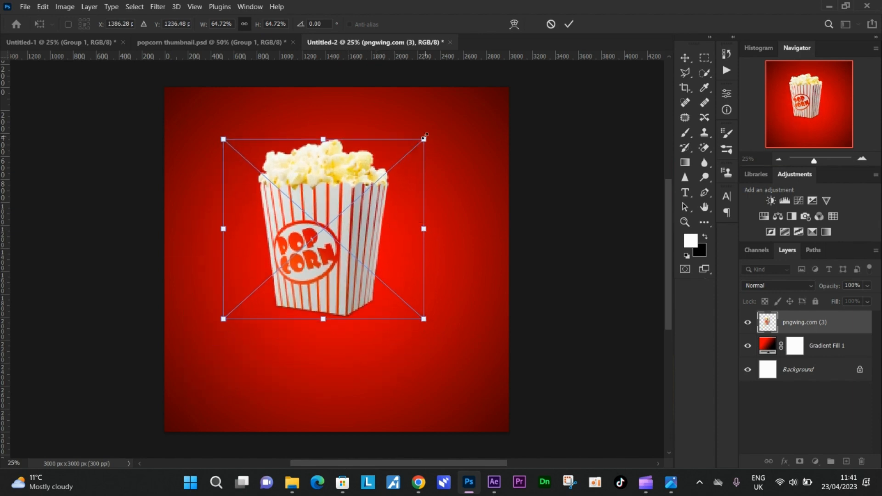
left_click_drag(426, 136, 408, 154)
left_click_drag(345, 274, 361, 253)
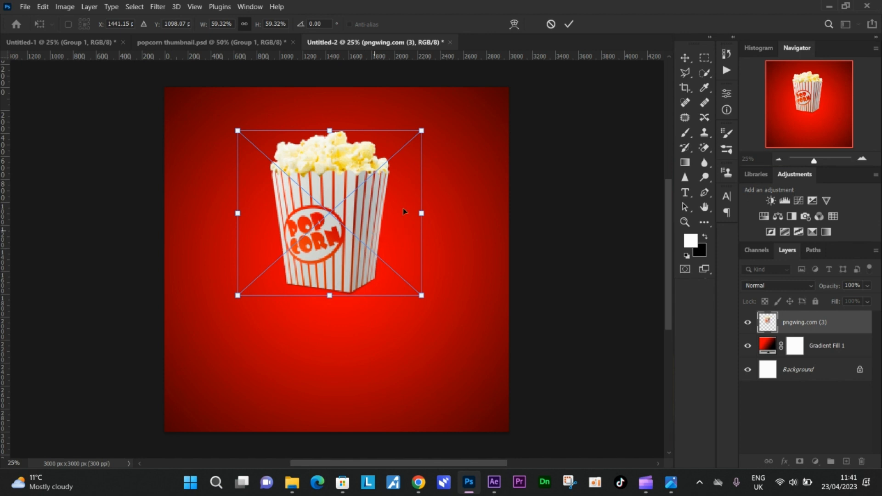
left_click(570, 26)
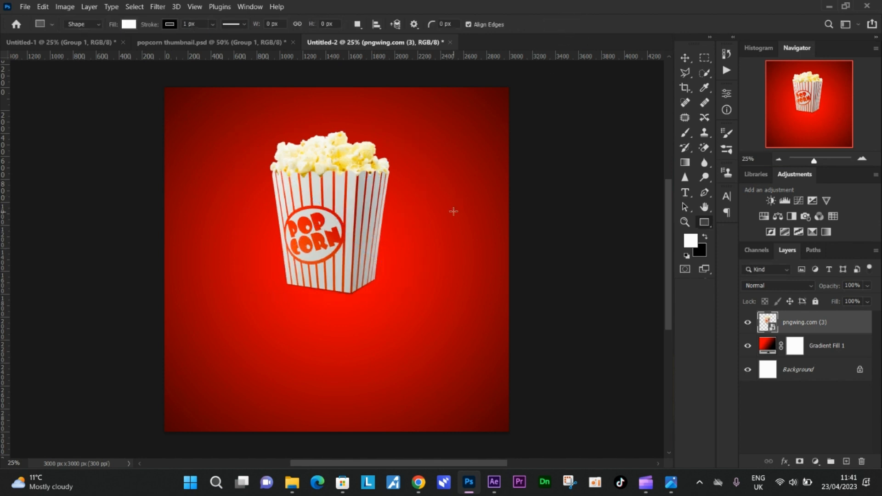
Step: Activate the Move tool, try duplicating the popcorn layer and undo the duplication
key("u")
left_click(684, 57)
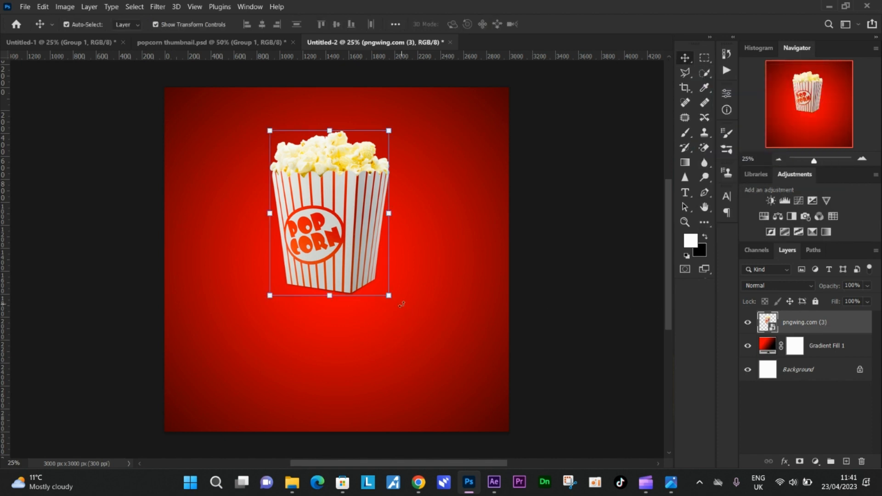
key("ctrl+j")
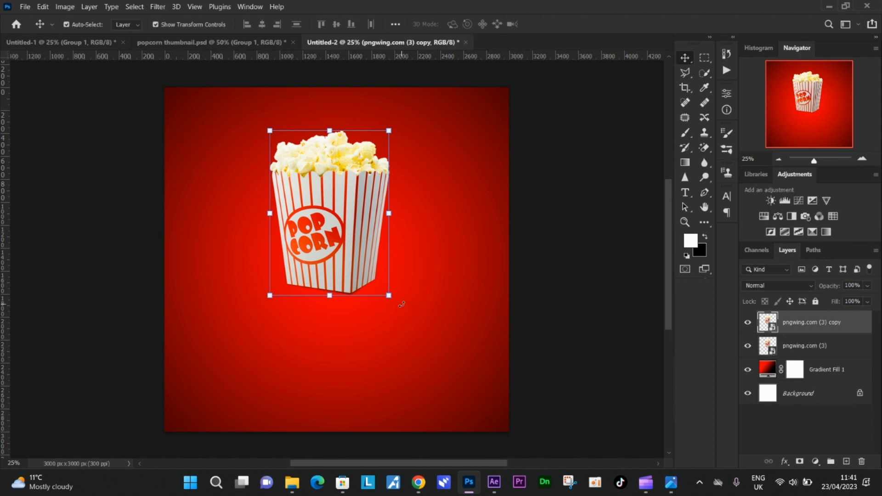
key("ctrl+z")
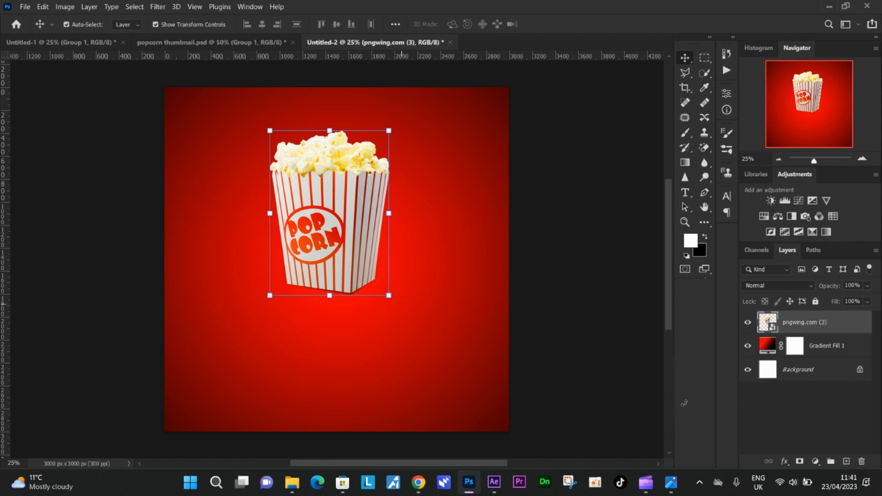
Step: Duplicate the popcorn box layer and flip the copy vertically
left_click_drag(822, 323, 847, 462)
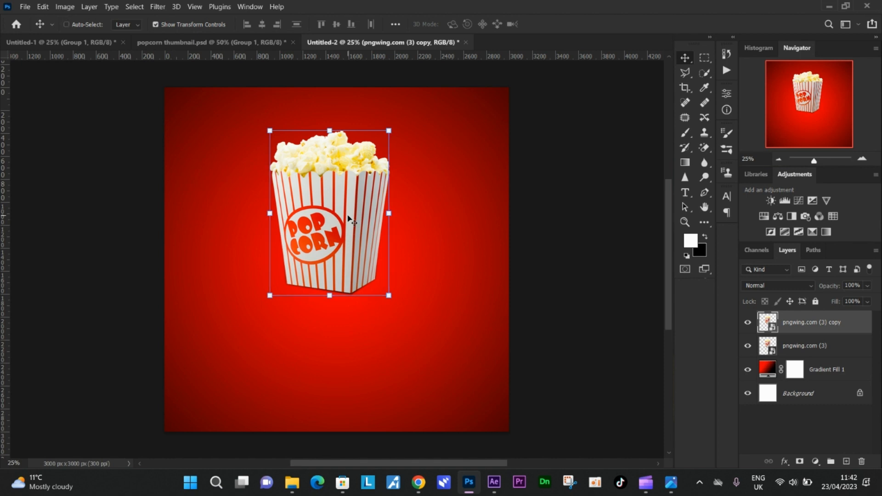
key("ctrl+t")
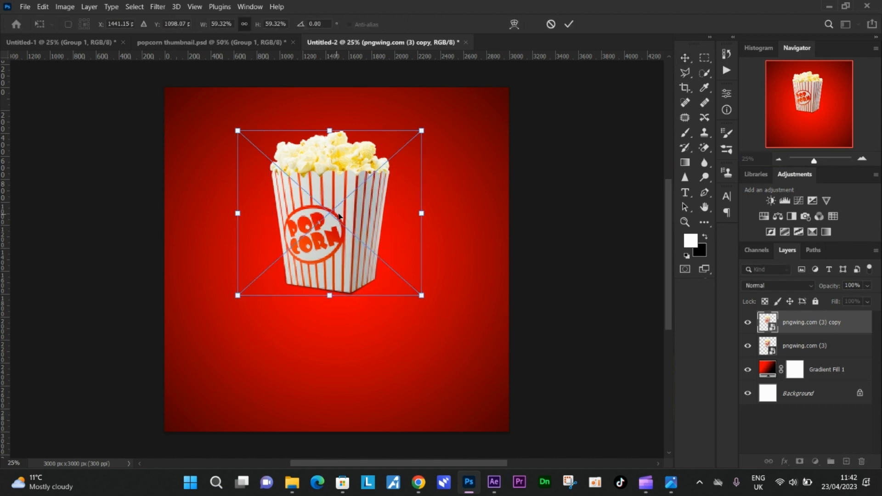
right_click(360, 210)
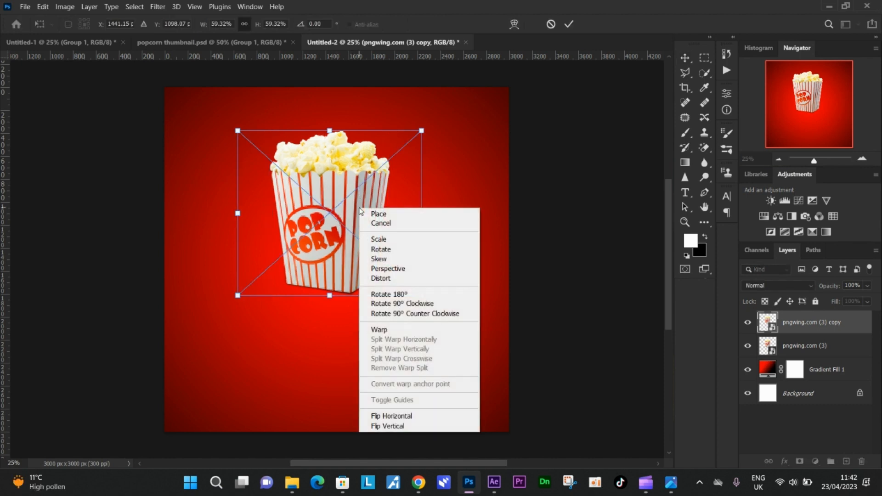
left_click(398, 427)
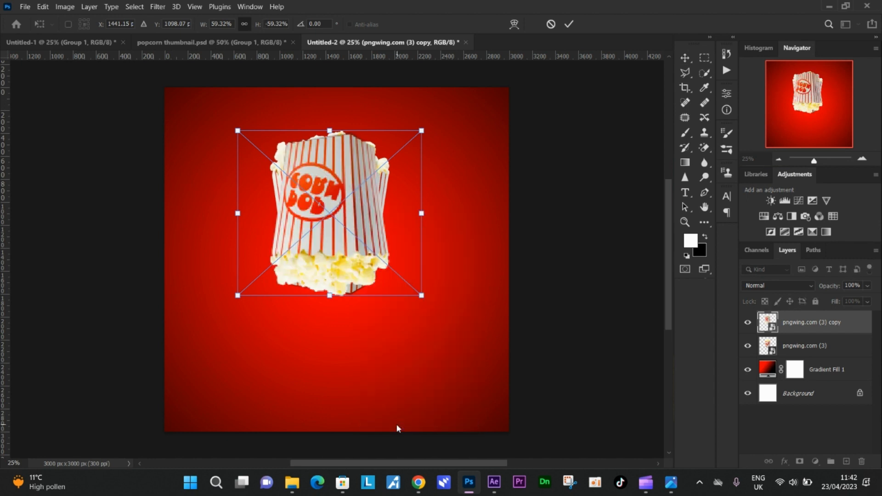
Step: Move the flipped copy straight down until its base touches the original box's lowest corner, and apply the transform
key("Down")
key("Down")
key("Down")
key("Down")
key("Down")
key("Down")
key("Down")
key("Down")
key("Down")
key("Down")
key("Down")
key("Down")
key("Down")
key("Down")
key("Down")
key("Down")
key("Down")
key("Down")
key("Down")
key("Down")
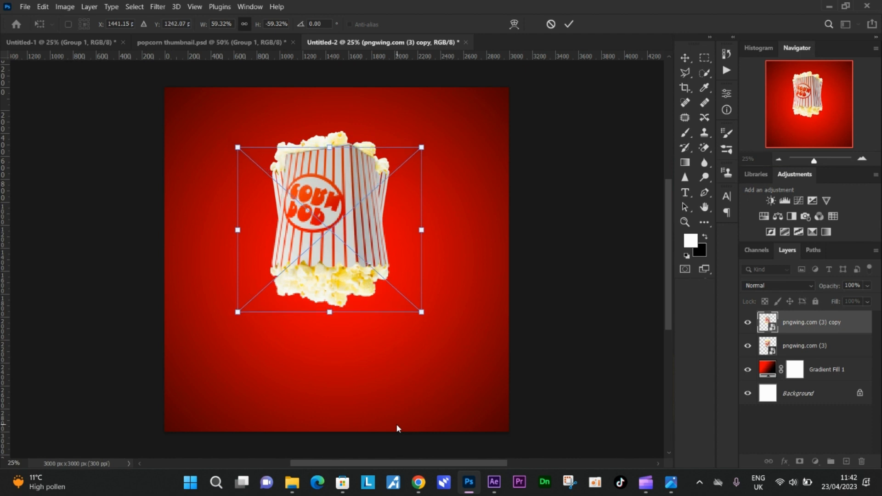
key("Down")
key("Down")
key("Down")
key("Down")
key("Down")
key("Down")
key("Down")
key("Down")
key("Down")
key("Down")
key("Down")
key("Down")
key("Down")
key("Down")
key("Down")
key("Down")
key("Down")
key("Down")
key("Down")
key("Down")
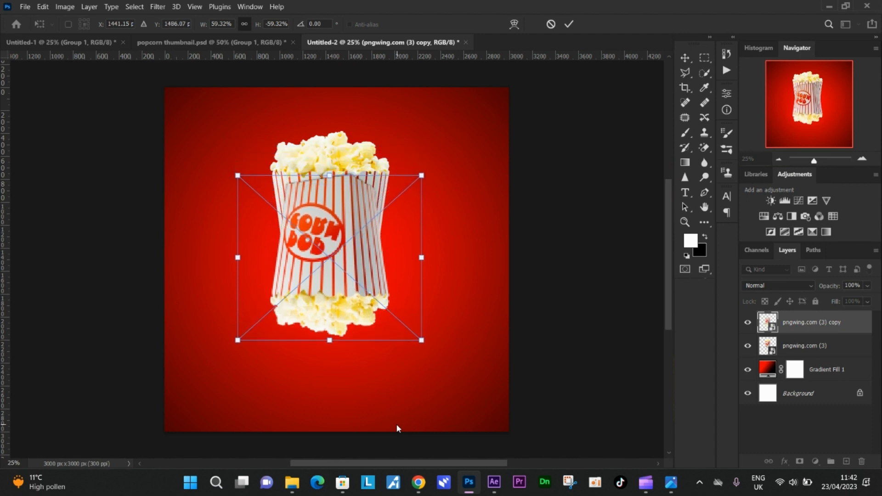
key("Down")
key("Down")
key("Down")
key("Down")
key("Down")
key("Down")
key("Down")
key("Down")
key("Down")
key("Down")
key("Down")
key("Down")
key("Down")
key("Down")
key("Down")
key("Down")
key("Down")
key("Down")
key("Down")
key("Down")
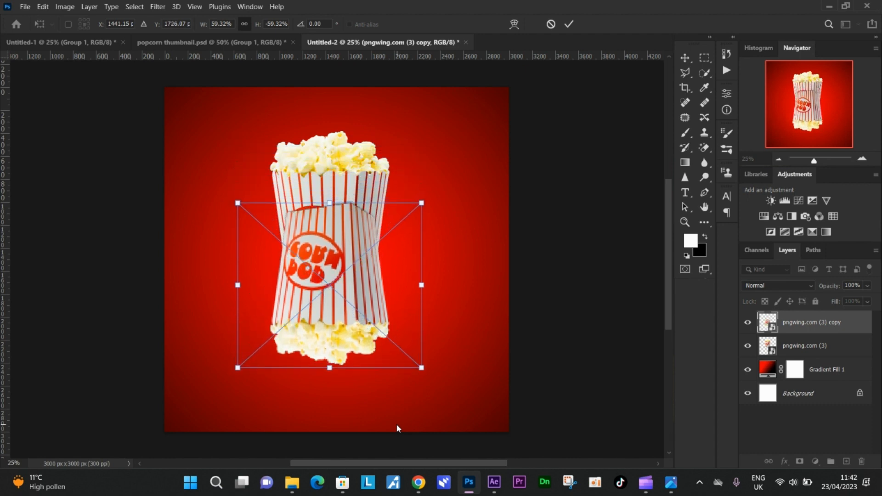
key("Down")
key("Down")
key("Down")
key("Down")
key("Down")
key("Down")
key("Down")
key("Down")
key("Down")
key("Down")
key("Down")
key("Down")
key("Down")
key("Down")
key("Down")
key("Down")
key("Down")
key("Down")
key("Down")
key("Down")
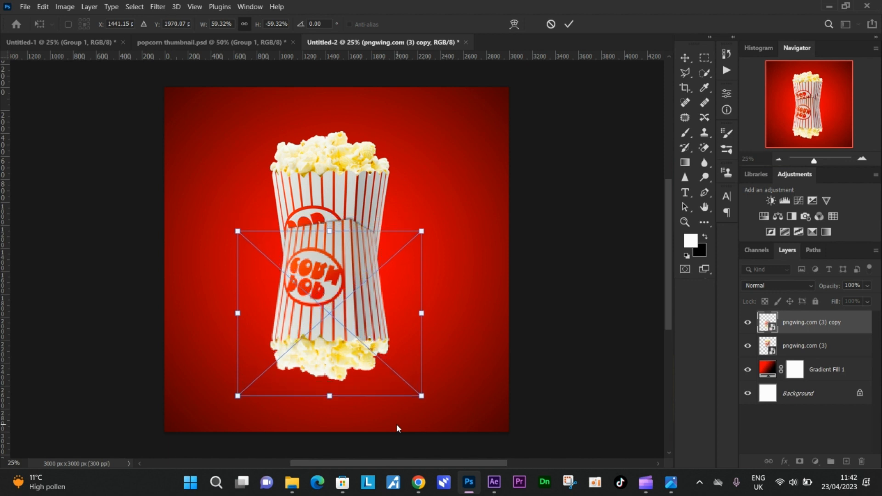
key("Down")
key("Down")
key("Down")
key("Down")
key("Down")
key("Down")
key("Down")
key("Down")
key("Down")
key("Down")
key("Down")
key("Down")
key("Down")
key("Down")
key("Down")
key("Down")
key("Down")
key("Down")
key("Down")
key("Down")
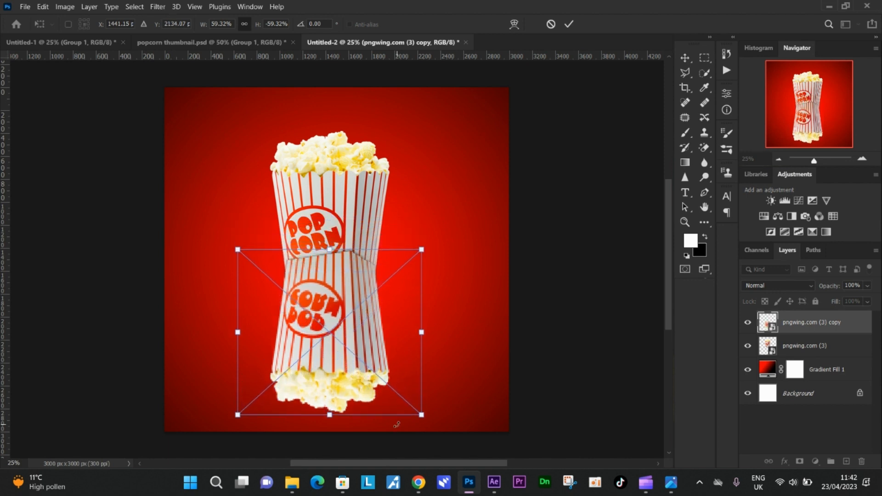
key("Down")
key("Down")
key("Down")
key("Down")
key("Down")
key("Down")
key("Down")
key("Down")
key("Down")
key("Down")
key("Down")
key("Down")
key("Down")
key("Down")
key("Down")
key("Down")
key("Down")
key("Down")
key("Down")
key("Down")
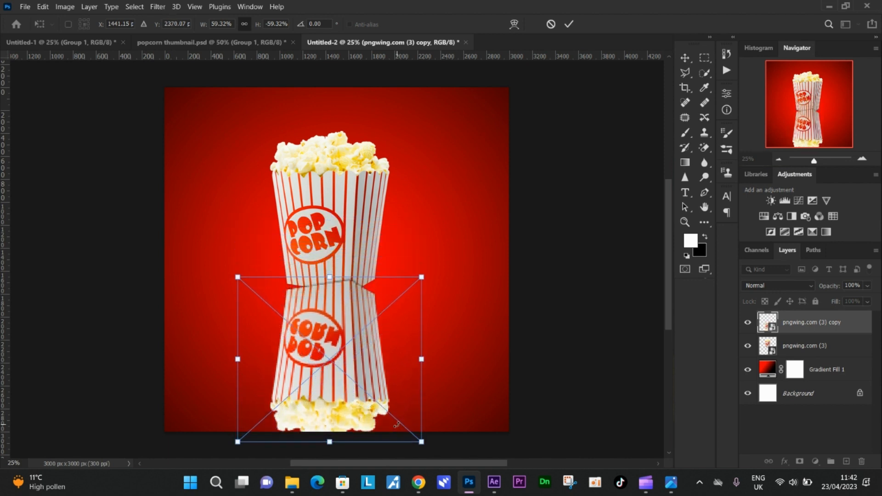
key("Down")
key("Down")
key("Down")
key("Down")
key("Down")
key("Down")
key("Down")
key("Down")
key("Down")
key("Down")
key("Down")
key("Down")
key("Down")
key("Down")
key("Down")
key("Down")
key("Down")
key("Down")
key("Down")
key("Down")
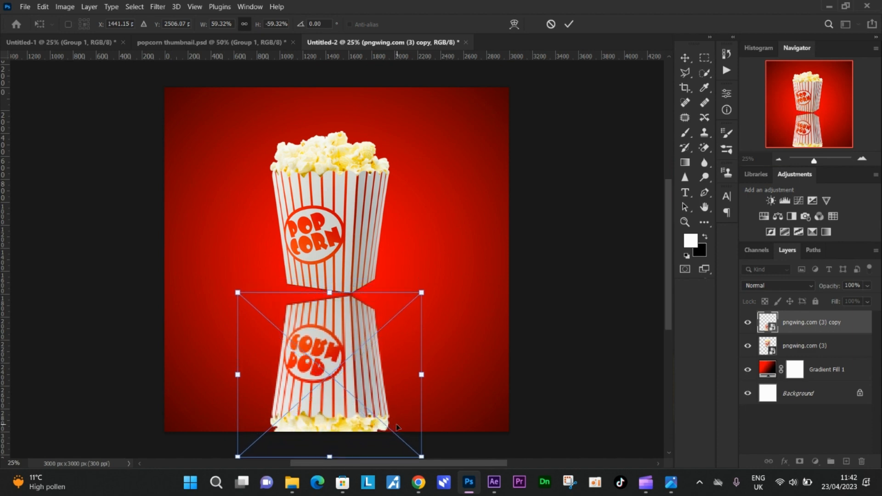
key("Up")
key("Up")
key("Up")
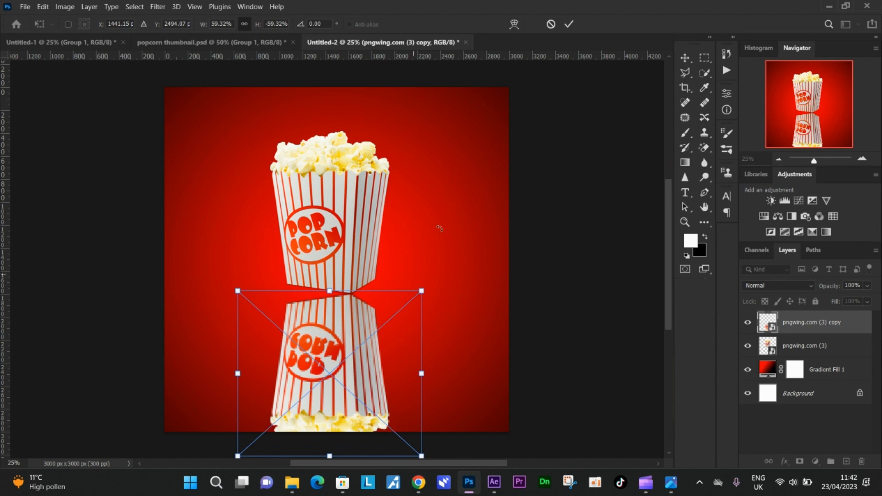
left_click(568, 23)
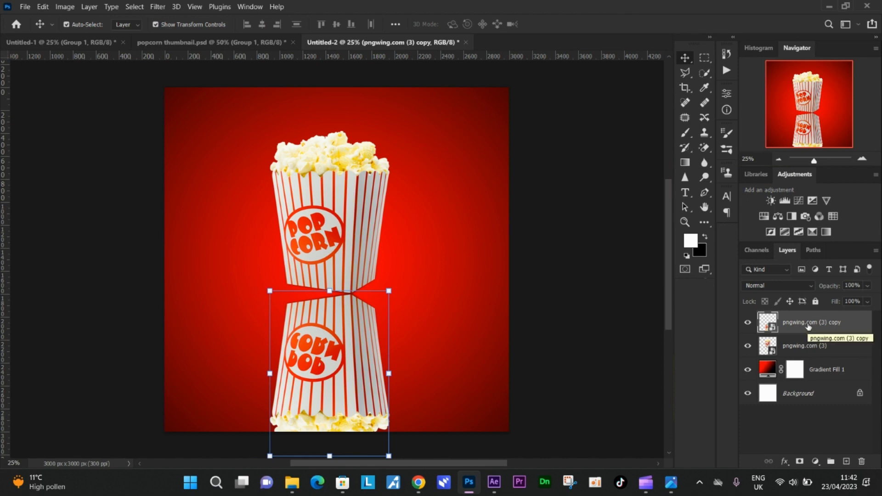
Step: Scale both popcorn layers together to about 92% and move them up so both boxes fit inside the canvas
left_click(798, 350, "shift")
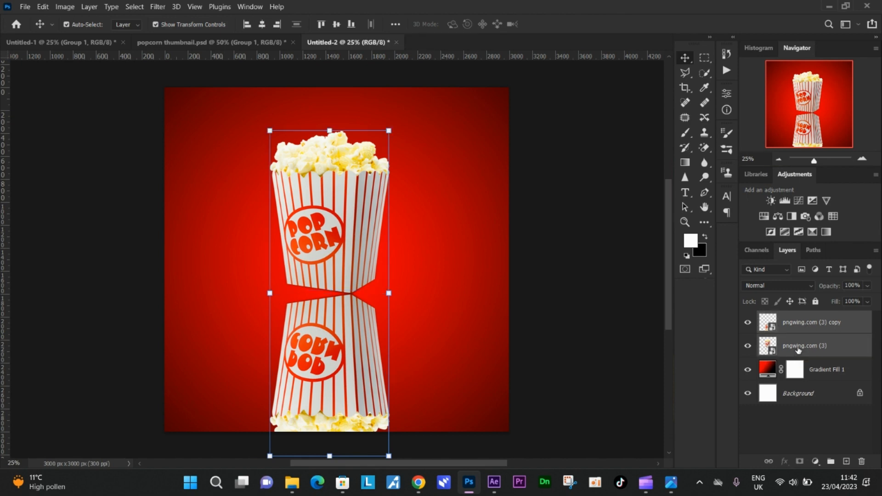
left_click_drag(389, 131, 380, 157)
left_click_drag(366, 258, 370, 224)
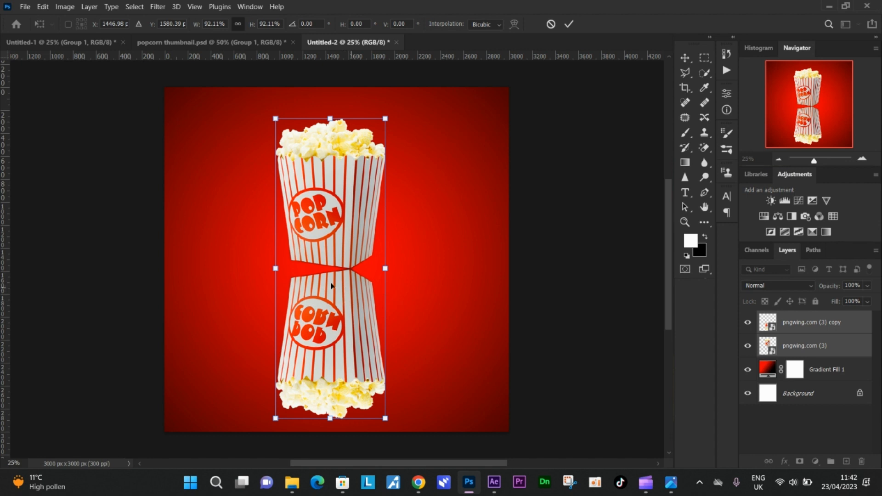
left_click(569, 25)
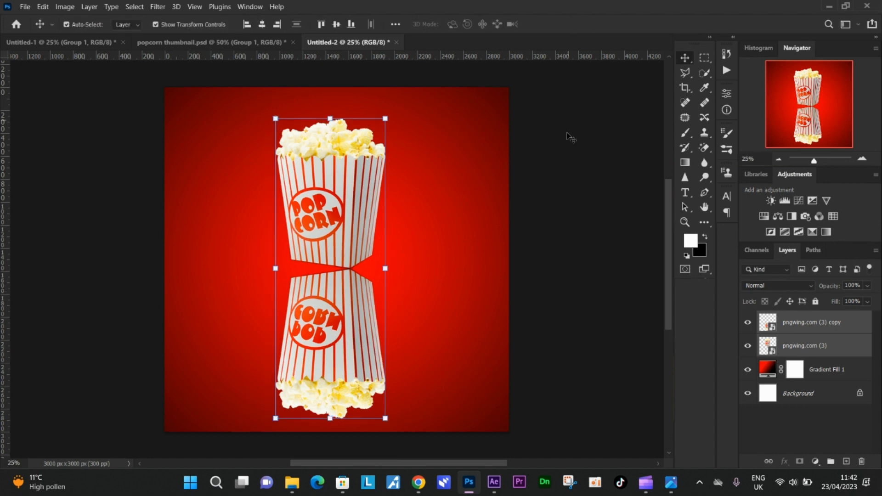
Step: Start a Perspective Warp on the flipped copy and fit a plane to the corners of its front face
left_click(798, 323)
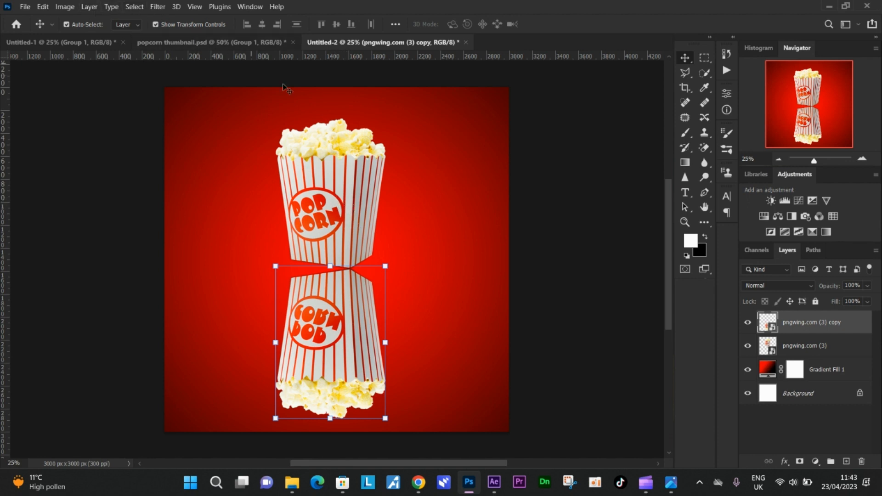
left_click(43, 7)
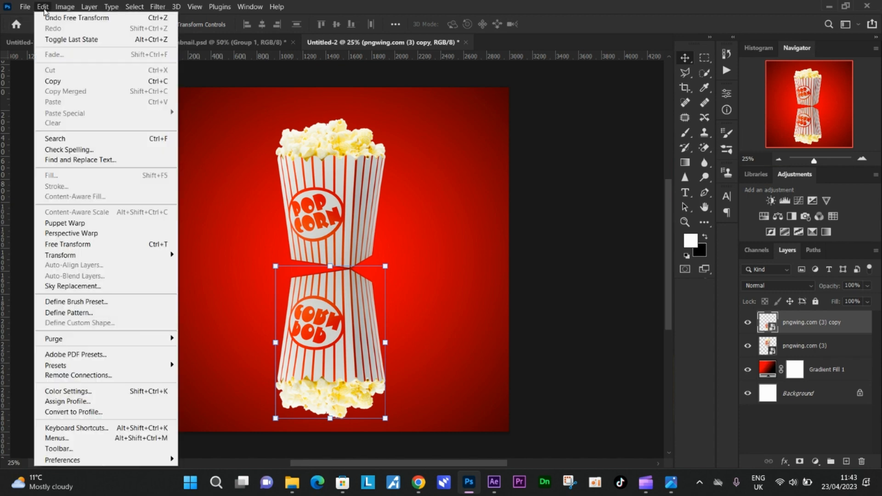
left_click(75, 234)
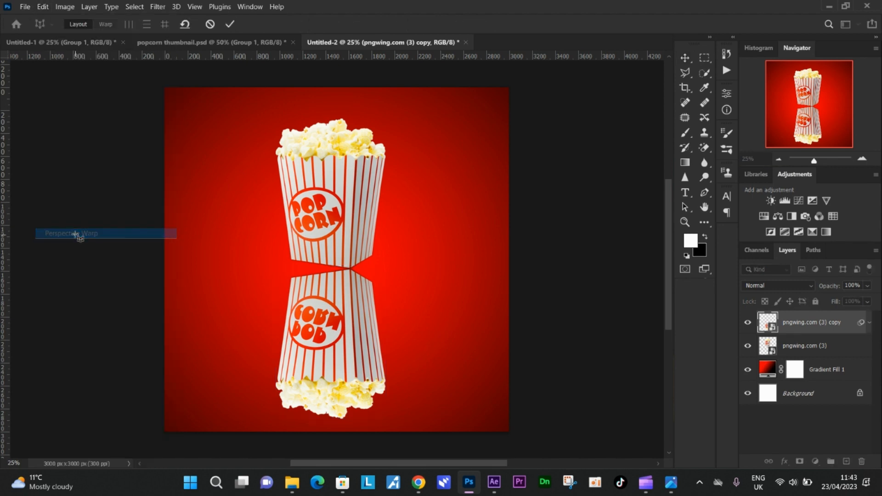
left_click(862, 159)
left_click(862, 158)
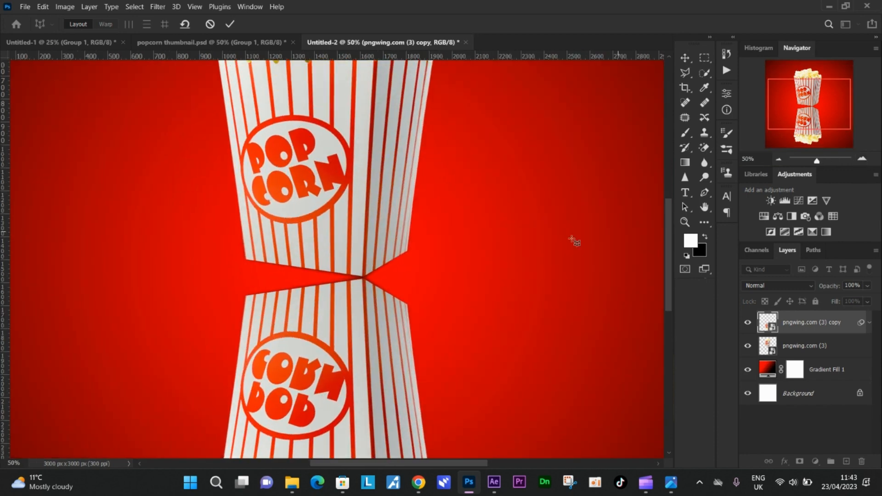
scroll(505, 262, "down", 3)
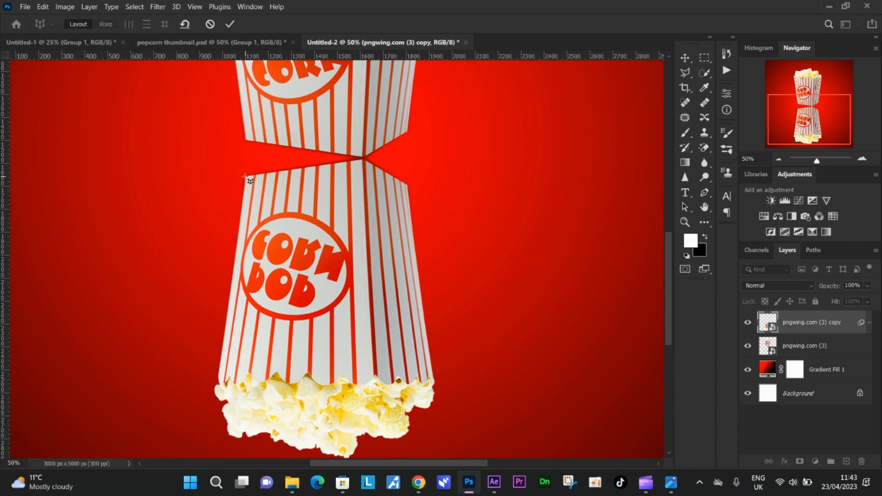
scroll(248, 230, "down", 1)
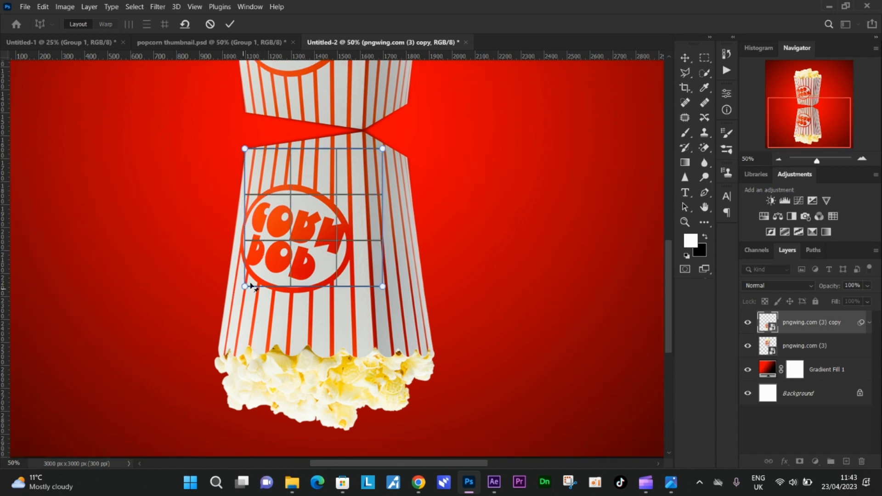
left_click_drag(244, 286, 220, 355)
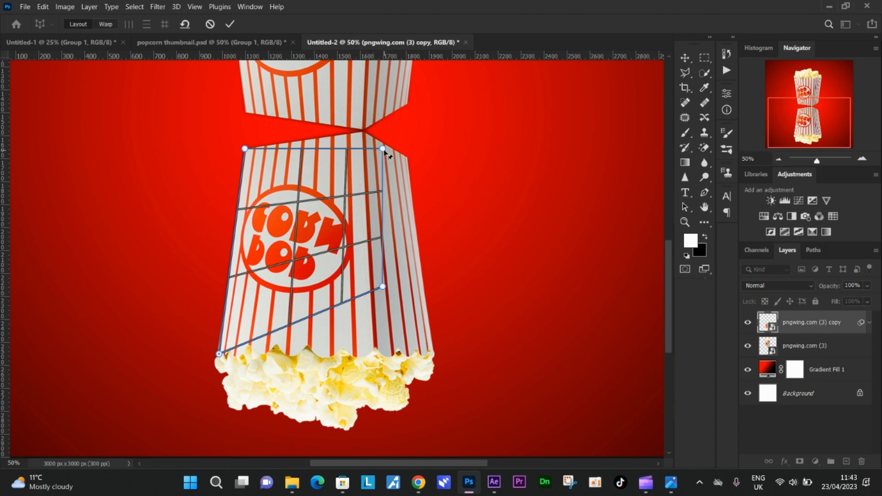
left_click_drag(383, 150, 363, 131)
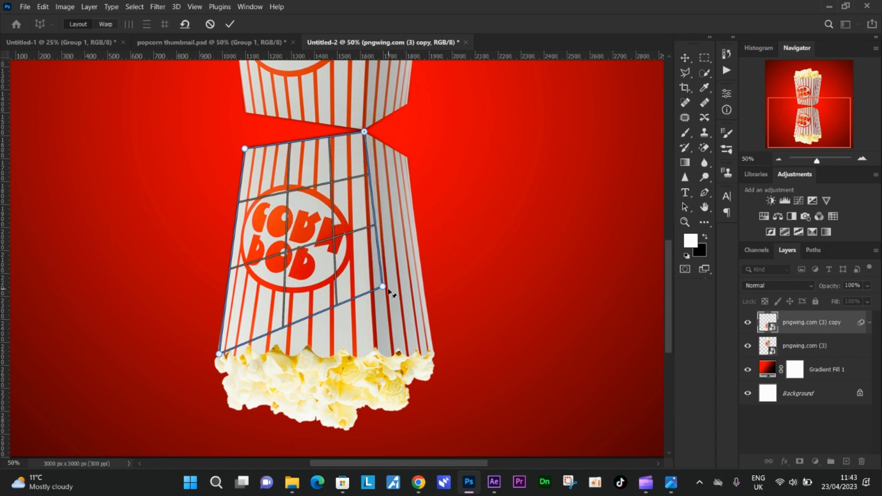
left_click_drag(383, 286, 374, 349)
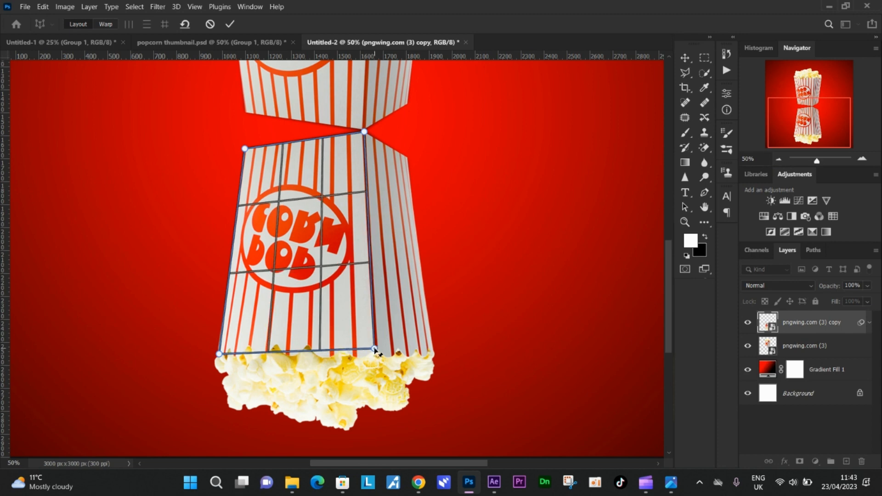
Step: Add a second warp plane over the flipped box's narrow side face, joined to the front plane along their shared edge
left_click(406, 158)
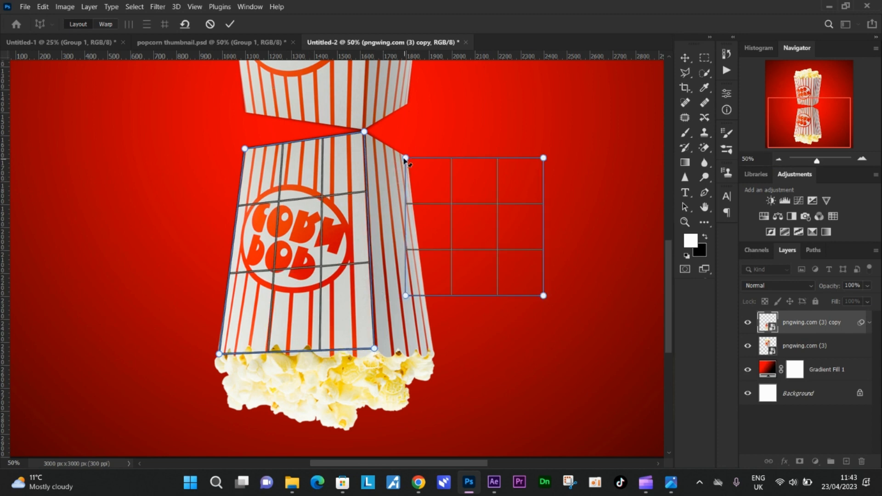
left_click_drag(406, 159, 364, 132)
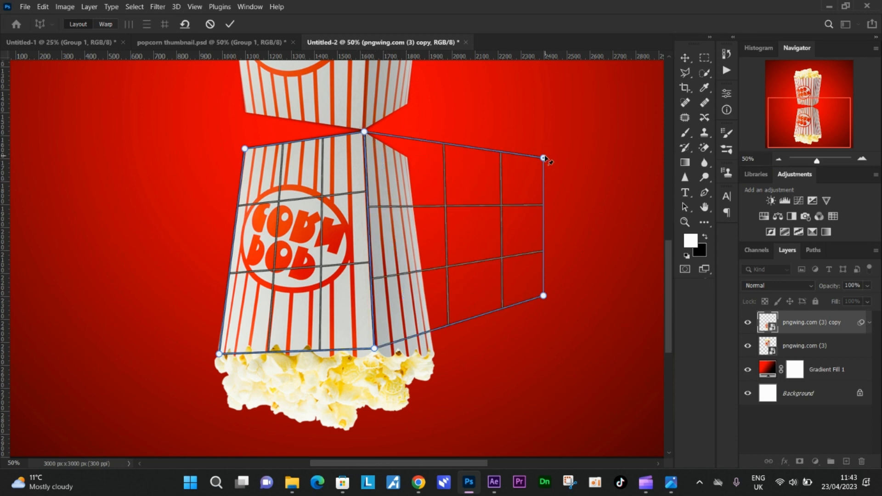
left_click_drag(543, 158, 408, 159)
left_click_drag(544, 297, 434, 356)
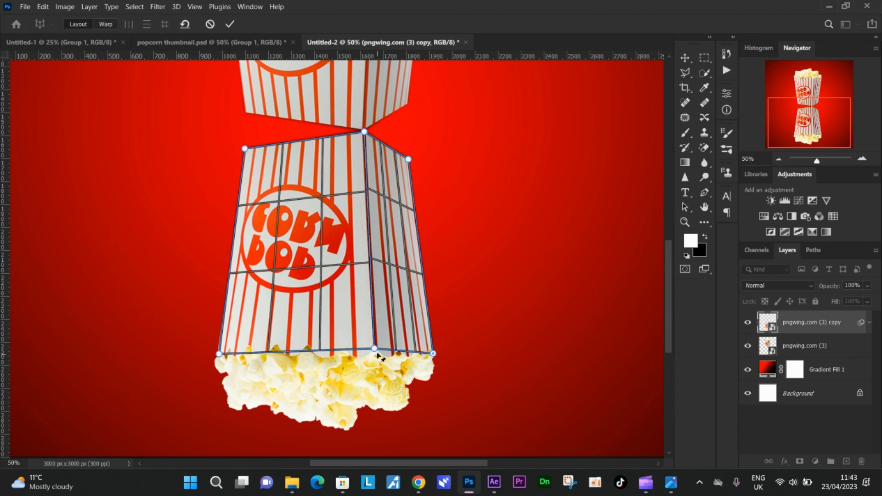
left_click_drag(376, 352, 377, 355)
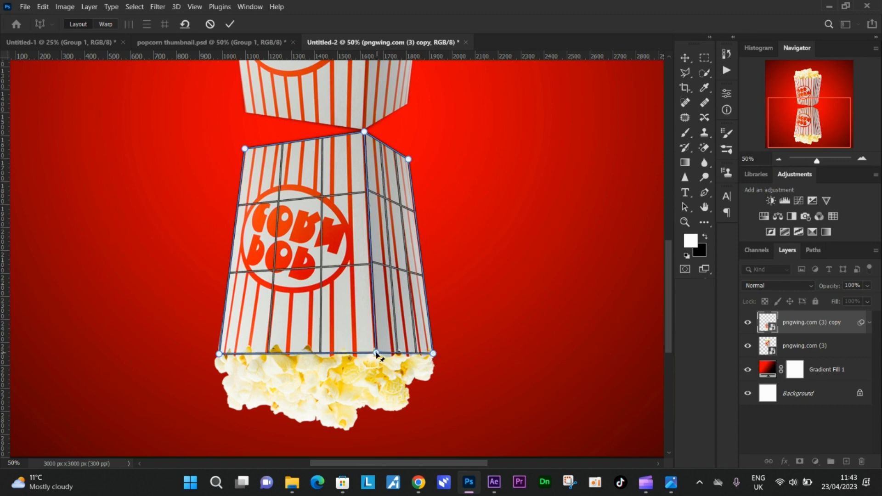
Step: Switch the Perspective Warp to warping and move the flipped box's three base corners onto the original box's base corners
scroll(390, 260, "up", 2)
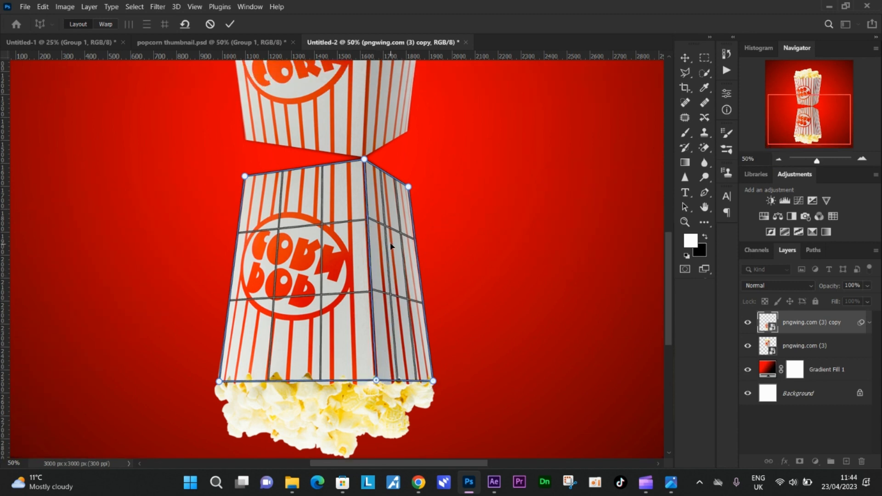
left_click(862, 160)
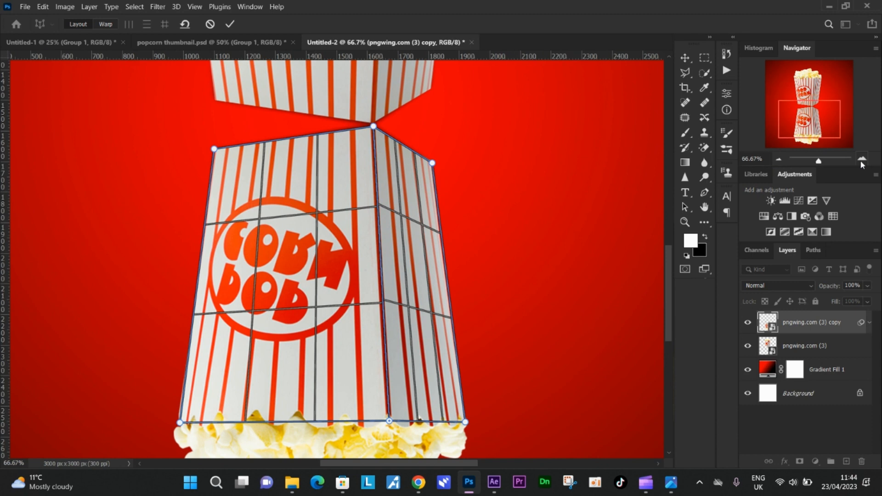
left_click(778, 159)
scroll(529, 214, "down", 2)
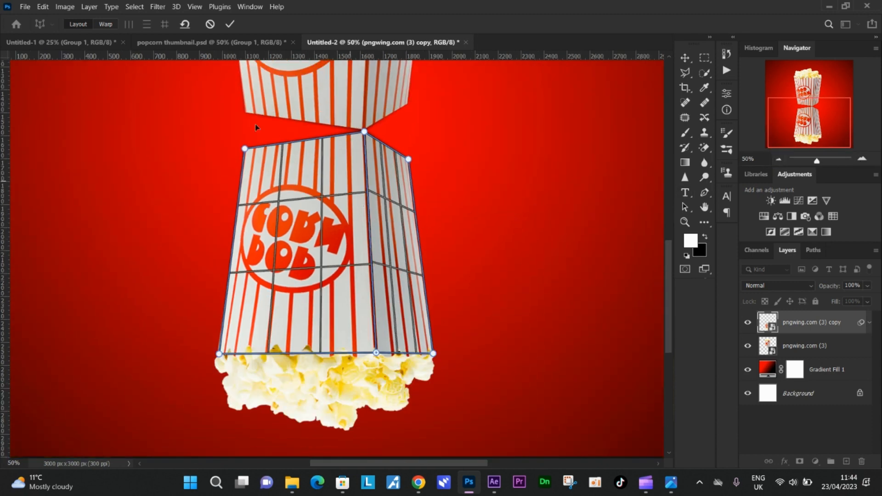
left_click(106, 25)
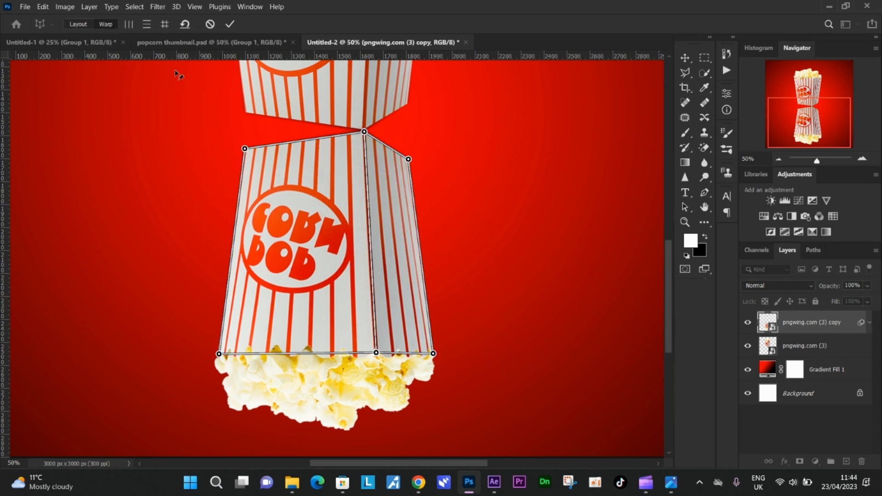
scroll(268, 157, "up", 1)
scroll(305, 181, "up", 3)
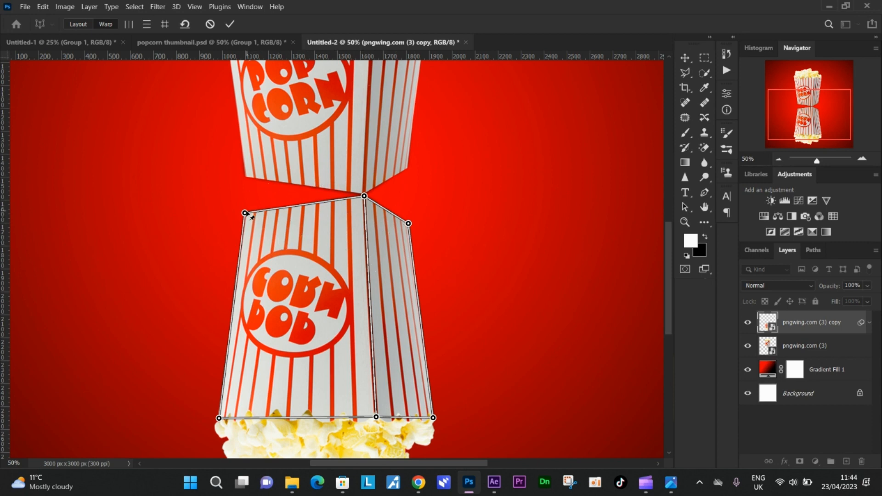
left_click_drag(246, 213, 245, 180)
left_click_drag(409, 223, 409, 169)
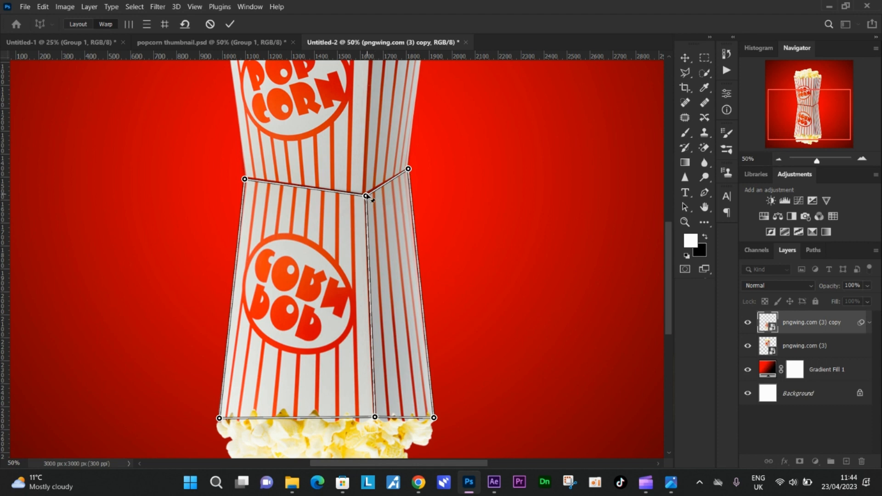
left_click_drag(366, 196, 365, 194)
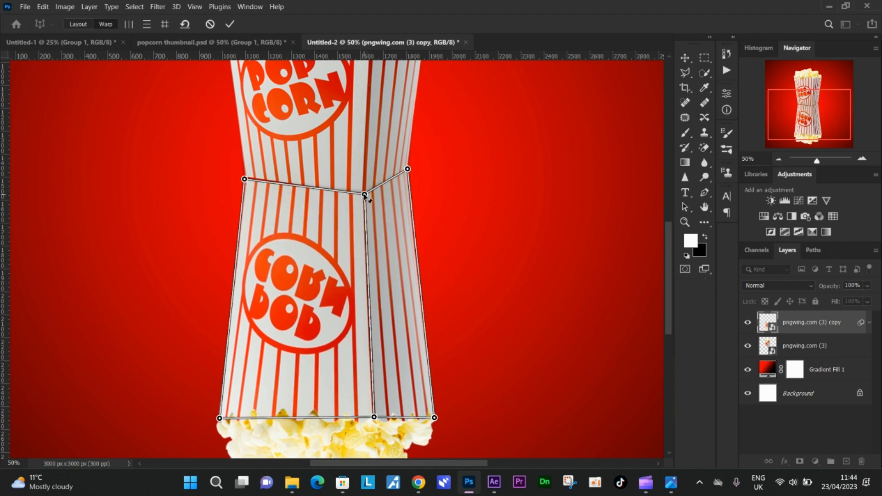
Step: Pull the popcorn-side corner of the flipped box's shared edge downward so its rim angles to a point, and commit the Perspective Warp
scroll(386, 225, "down", 3)
left_click_drag(375, 345, 383, 412)
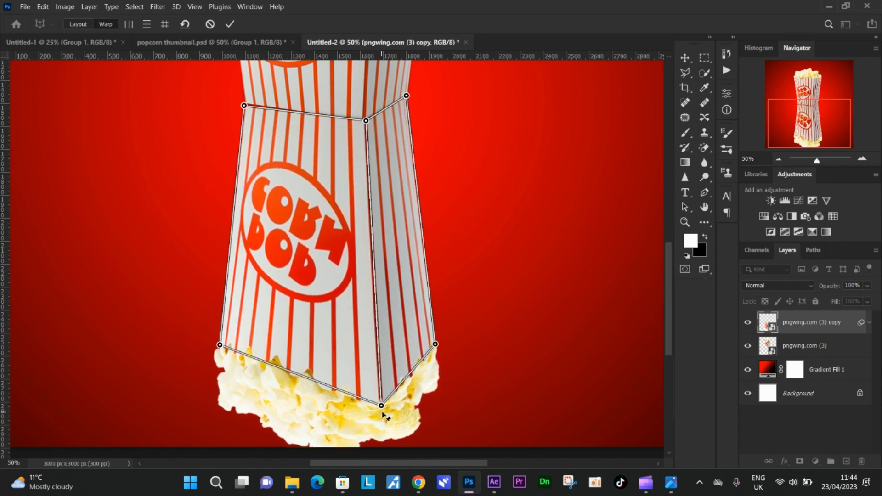
left_click(779, 159)
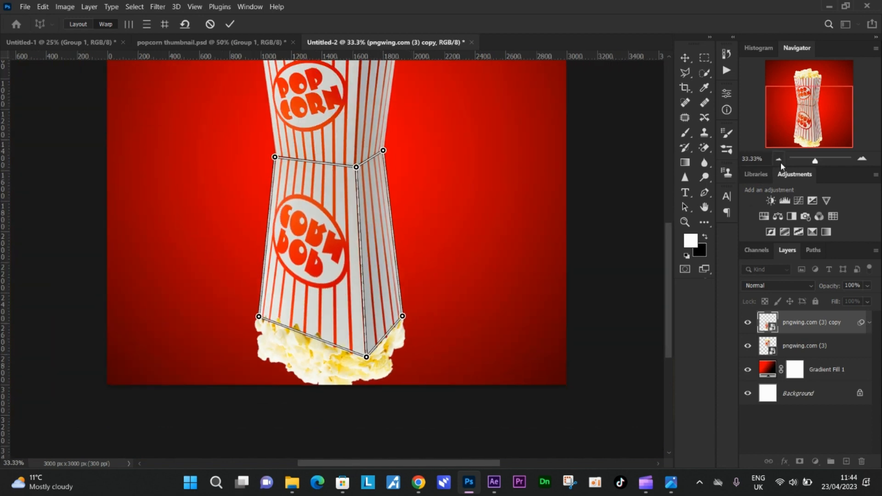
scroll(480, 261, "up", 3)
scroll(481, 258, "up", 1)
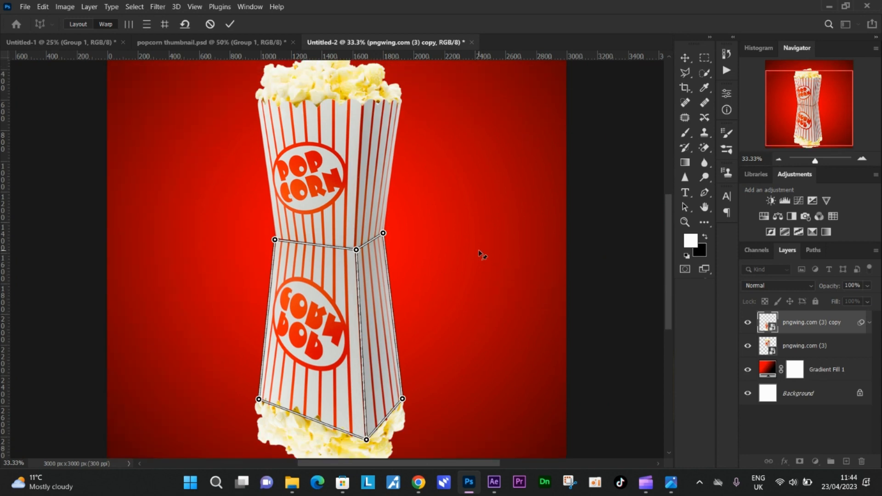
scroll(478, 251, "up", 3)
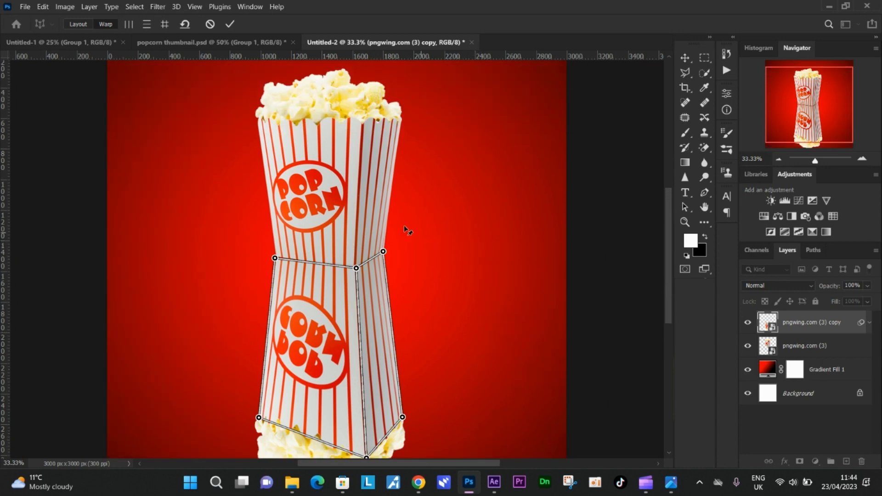
left_click(229, 24)
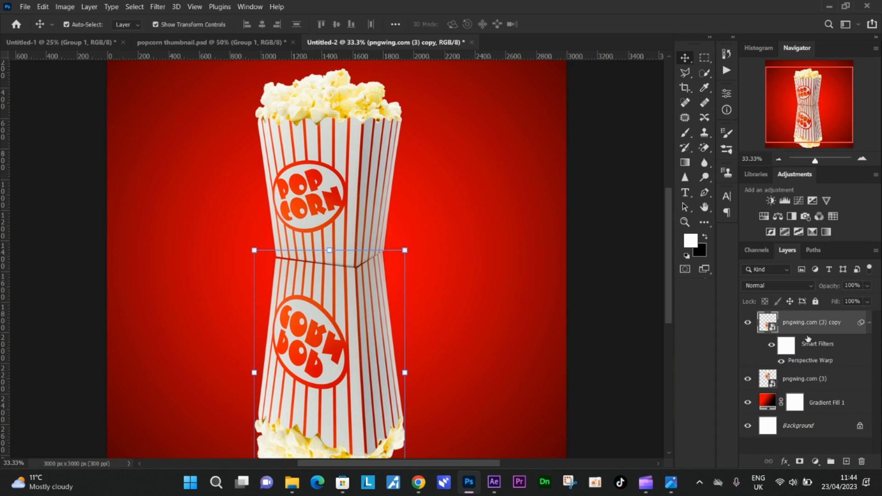
Step: Add a layer mask to the flipped copy and fade its lower part with three upward black-to-transparent linear gradients
left_click(800, 463)
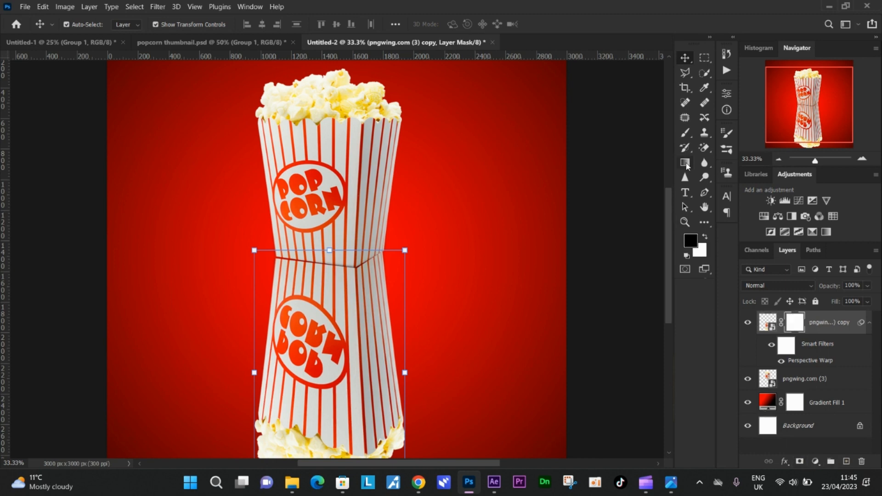
left_click(687, 164)
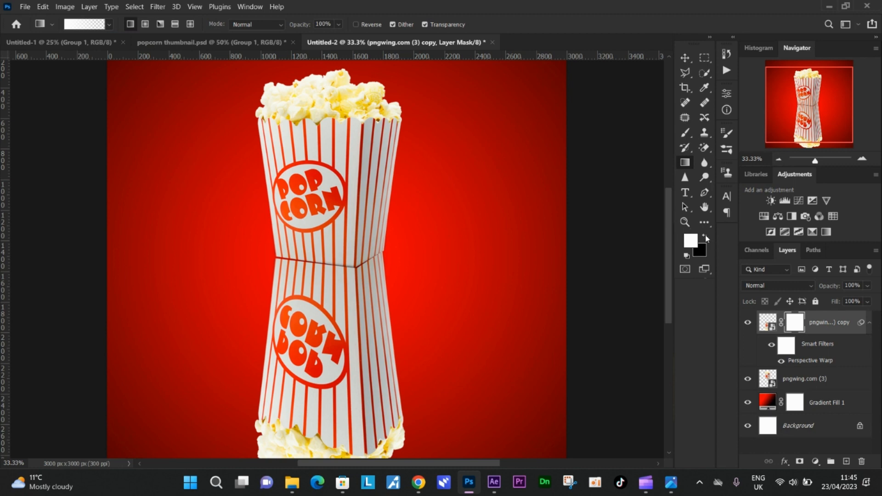
left_click(705, 237)
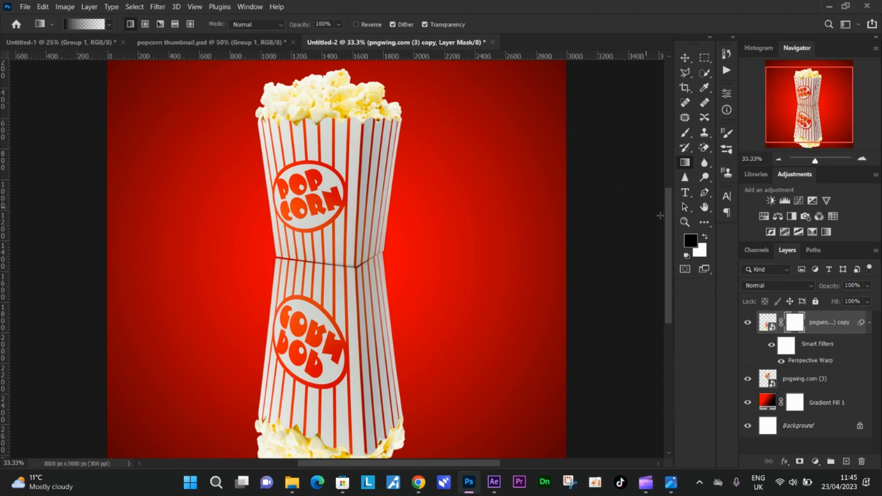
left_click(705, 236)
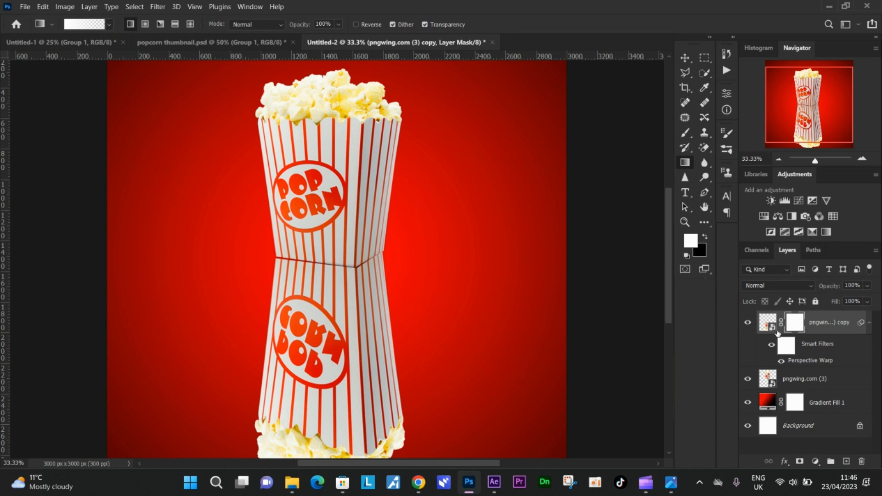
left_click(706, 238)
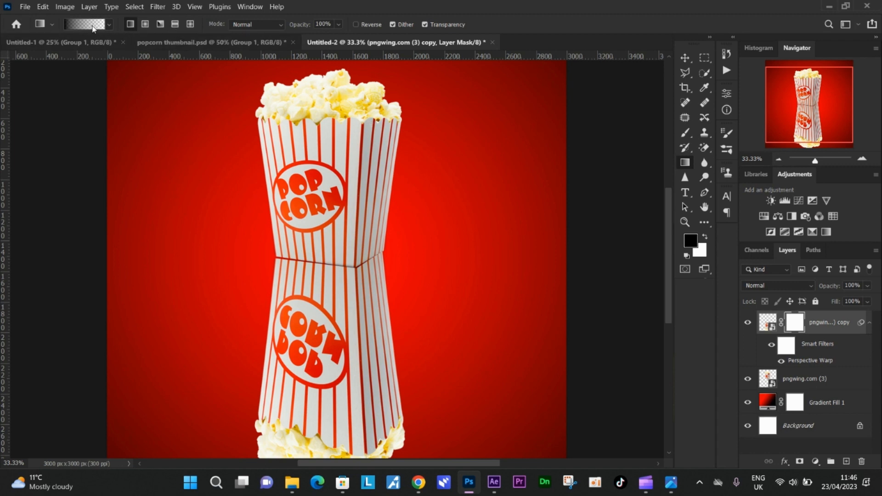
scroll(157, 122, "down", 4)
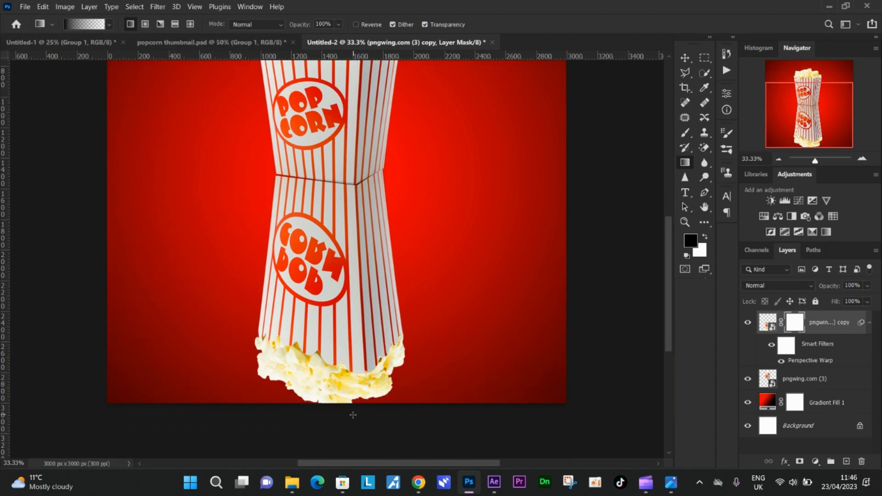
left_click_drag(347, 421, 343, 211)
left_click_drag(346, 404, 344, 202)
left_click_drag(342, 360, 339, 179)
left_click(777, 160)
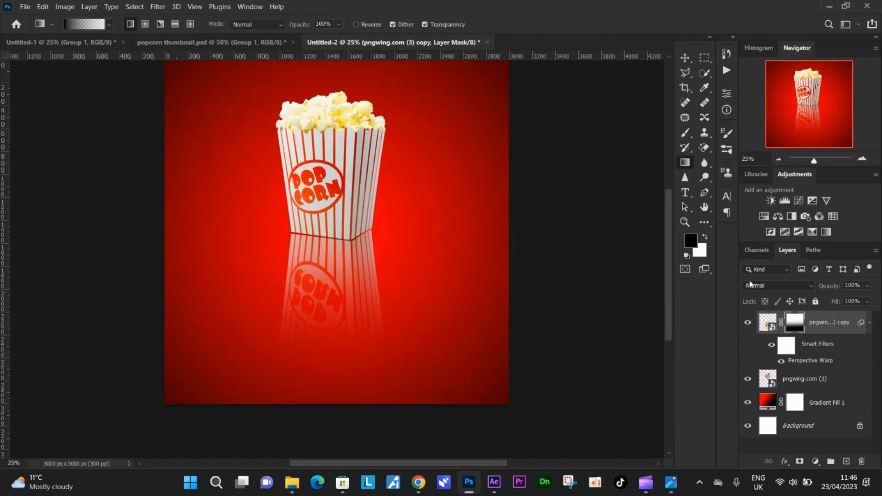
left_click(862, 158)
left_click_drag(342, 353, 342, 213)
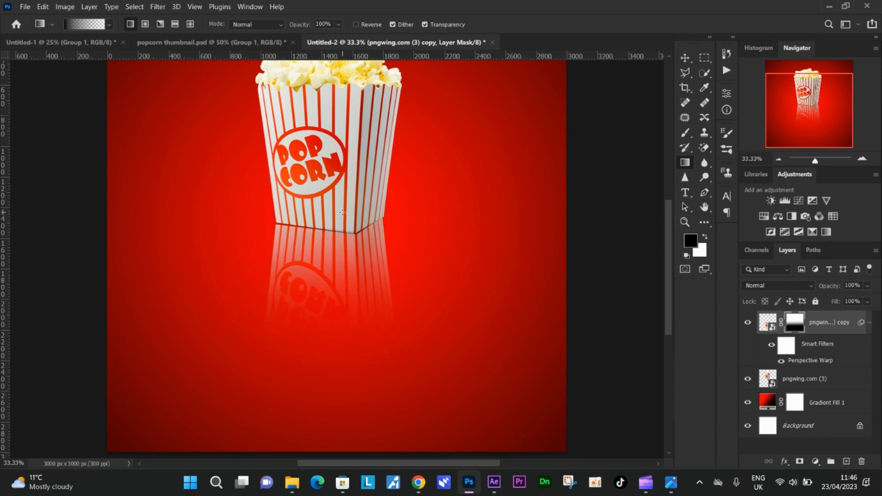
key("ctrl+z")
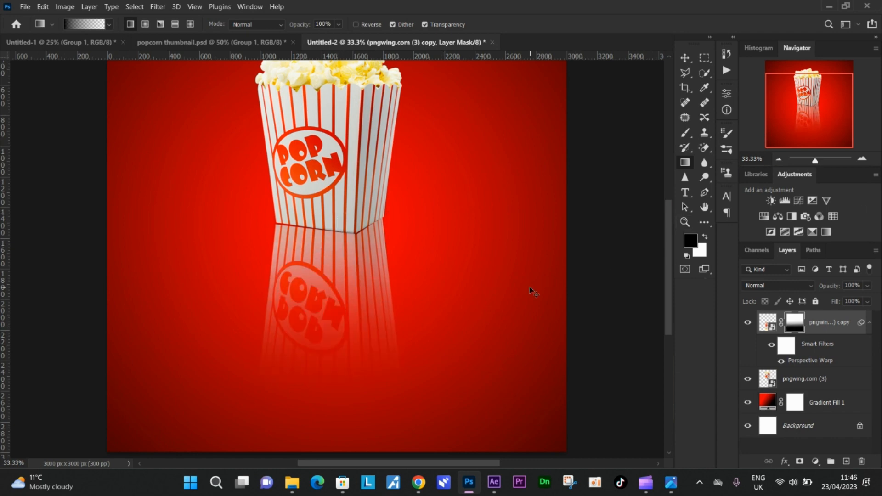
Step: Reduce the opacity of the reflection layer itself to 66%
left_click(767, 323)
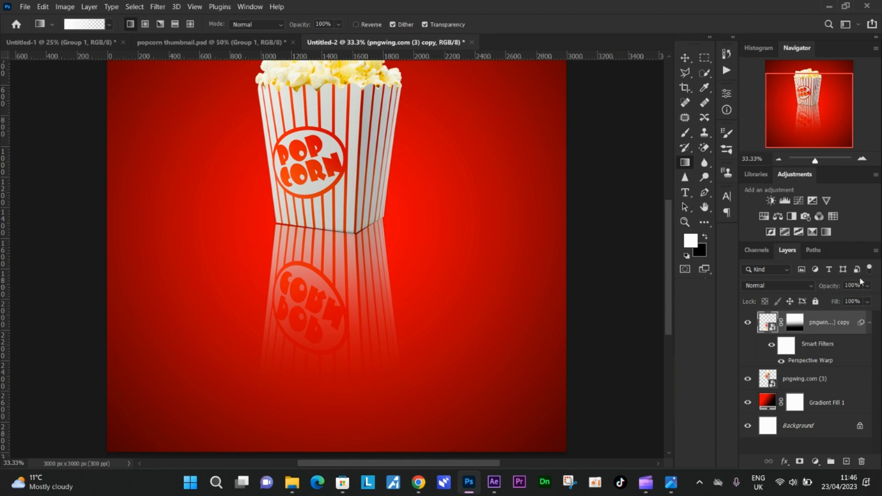
left_click_drag(839, 289, 829, 289)
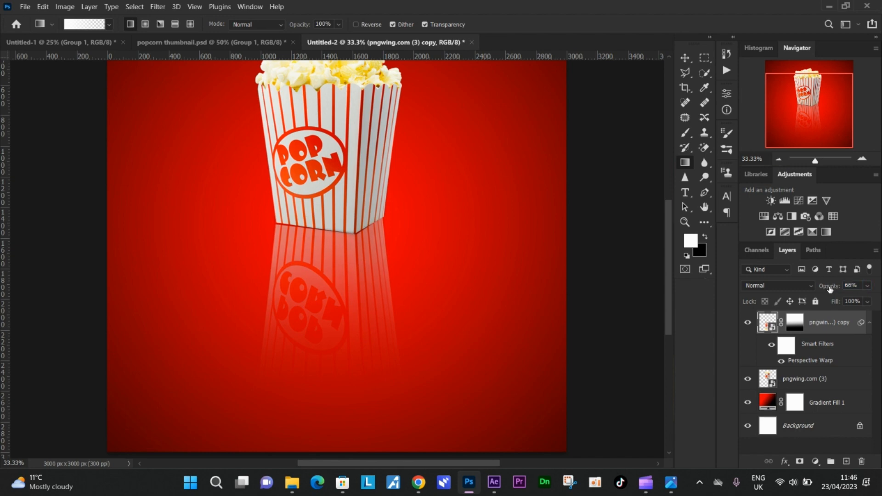
left_click(778, 161)
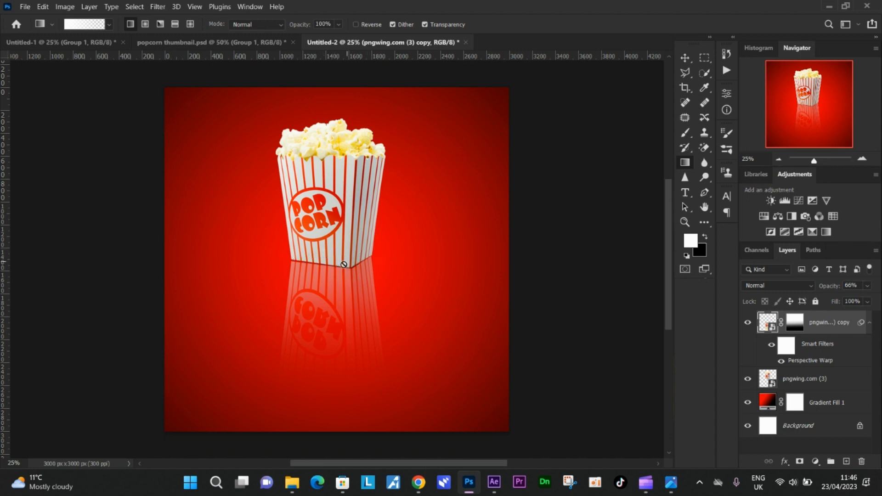
Step: Collapse the reflection's smart filters, select both popcorn layers, and move them slightly down together toward the canvas centre
left_click(684, 58)
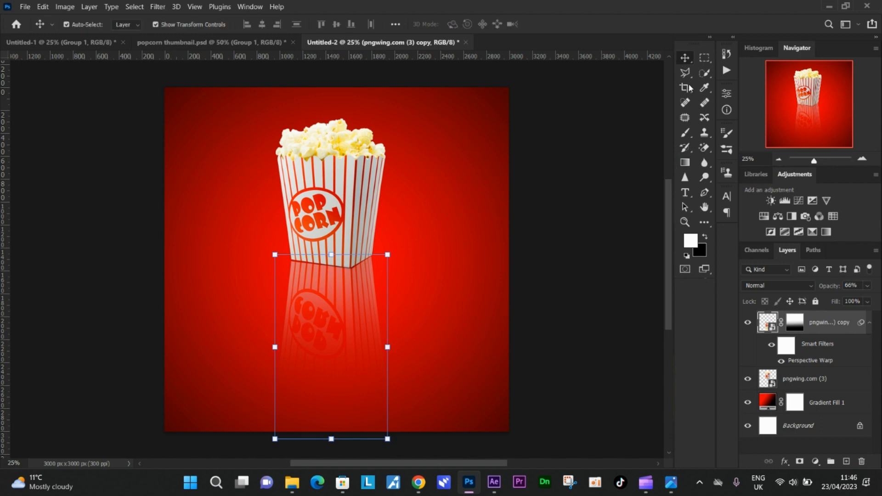
left_click(871, 330)
left_click(844, 350, "shift")
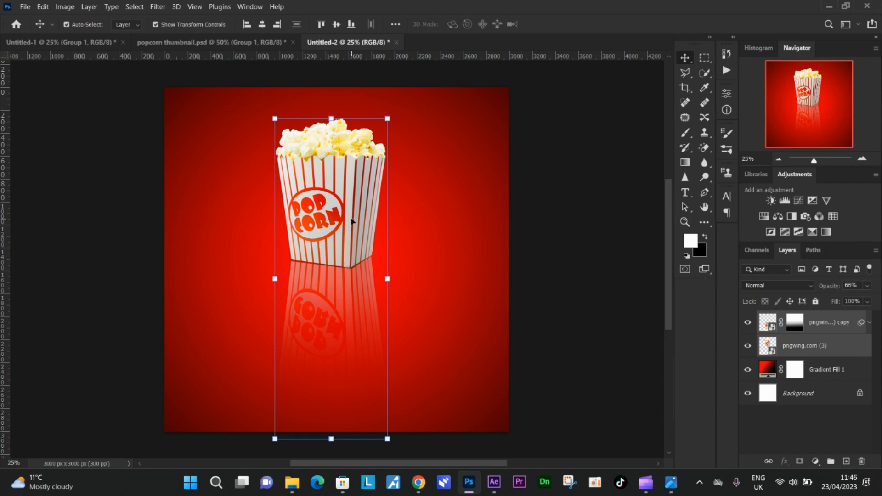
left_click_drag(352, 222, 349, 250)
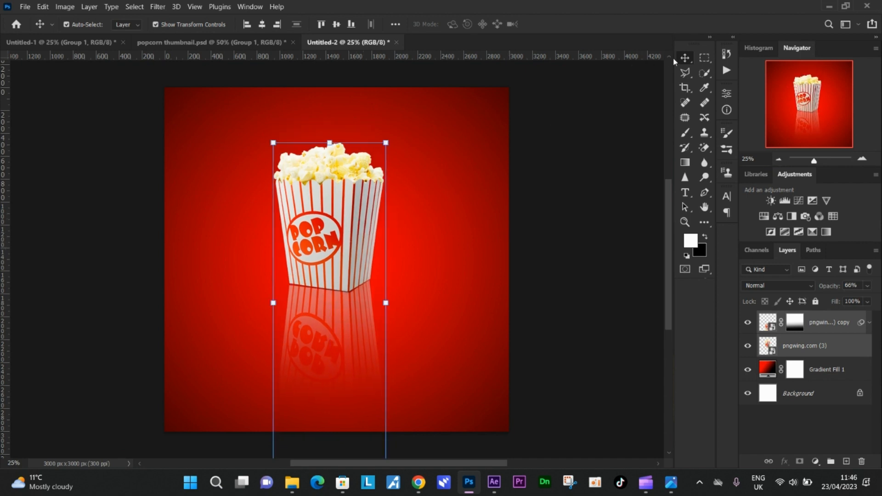
Step: Draw a black, stroke-free rectangle about 3264 × 150 px across the canvas behind the popcorn box, directly above the Gradient Fill 1 layer
left_click(834, 330)
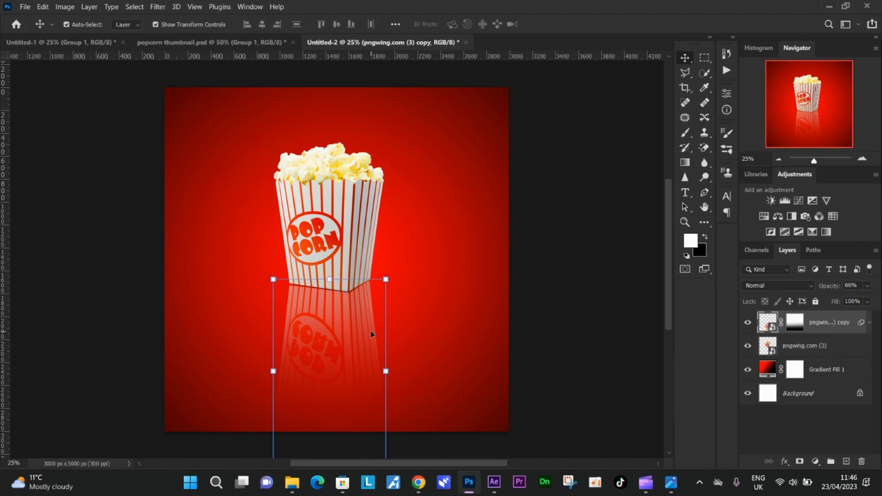
left_click(821, 373)
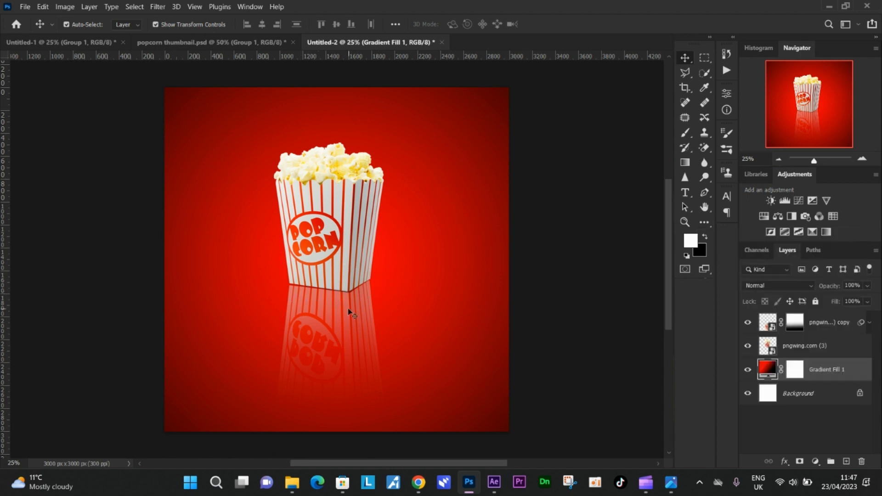
scroll(349, 307, "up", 7)
scroll(348, 307, "down", 6)
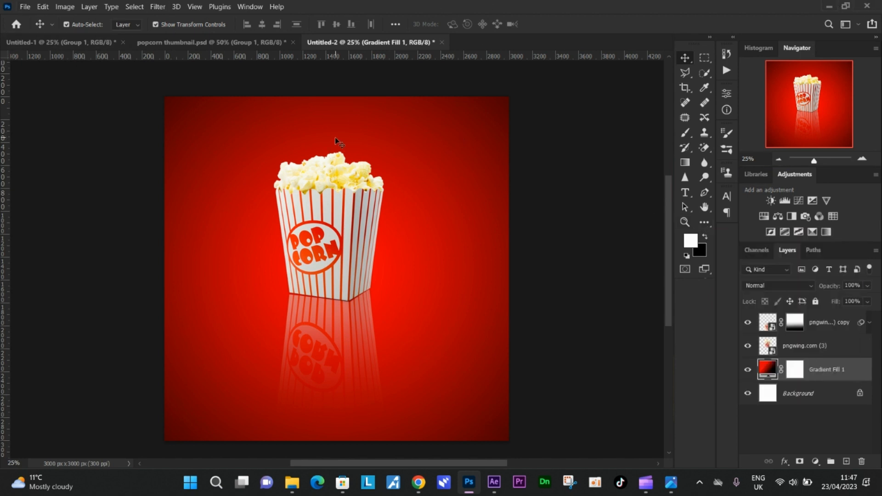
mouse_move(693, 45)
left_mouse_down()
mouse_move(220, 83)
mouse_move(11, 73)
mouse_move(109, 48)
mouse_move(729, 57)
mouse_move(705, 46)
left_mouse_up()
key("u")
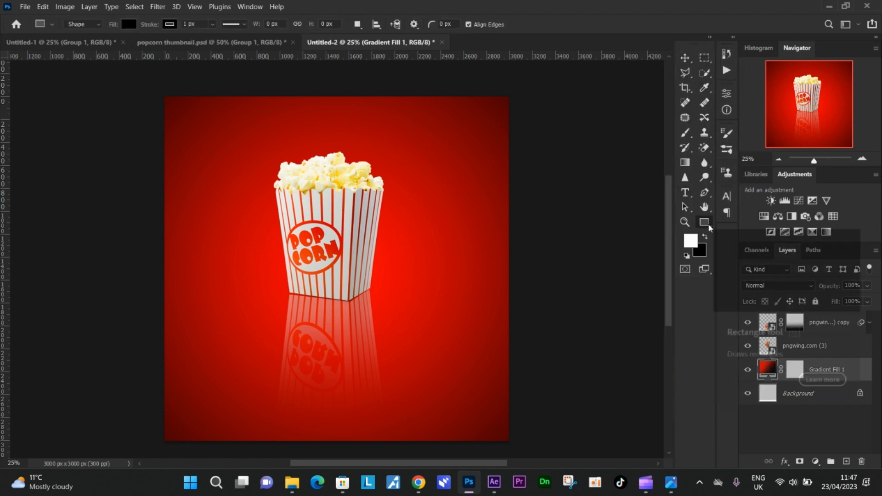
left_click(703, 224)
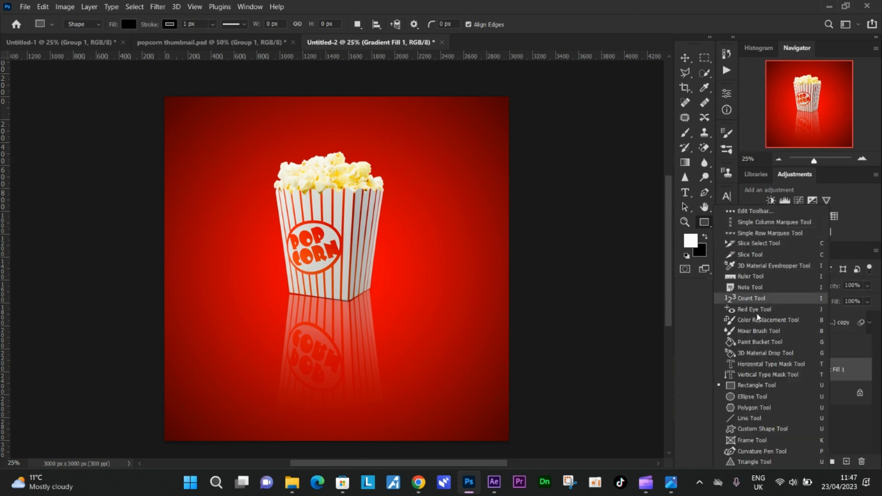
left_click(757, 390)
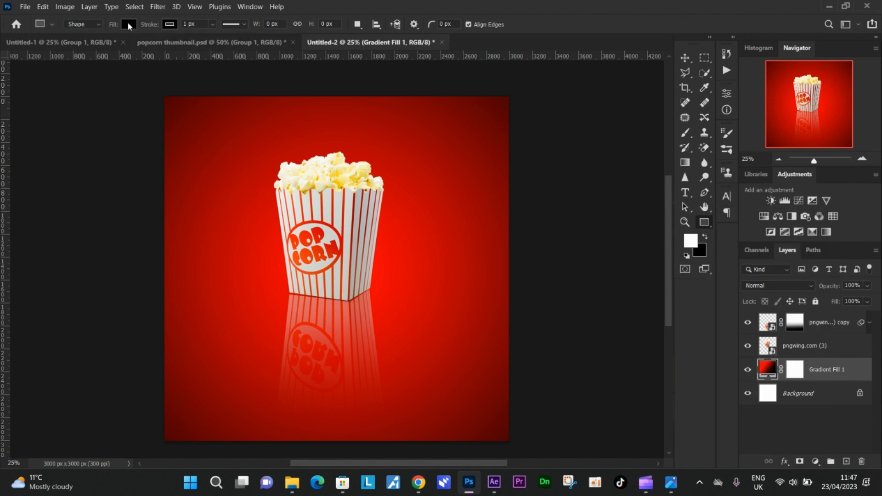
left_click(170, 24)
left_click(104, 45)
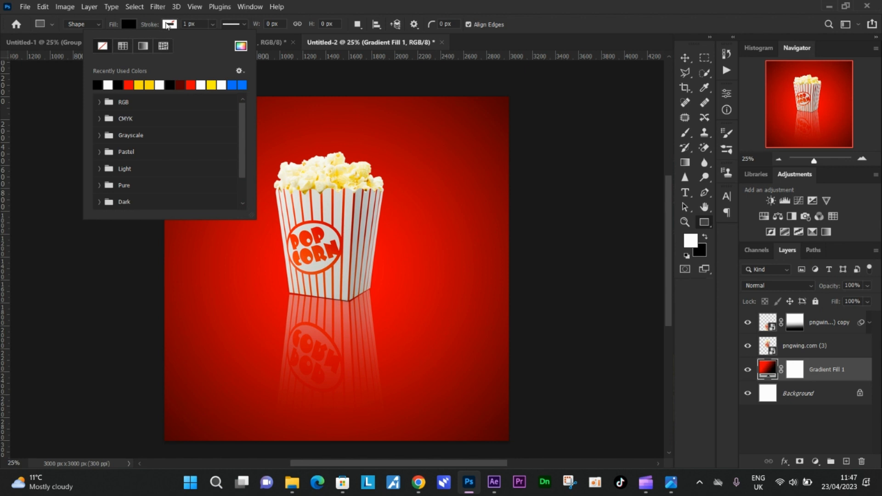
left_click(170, 24)
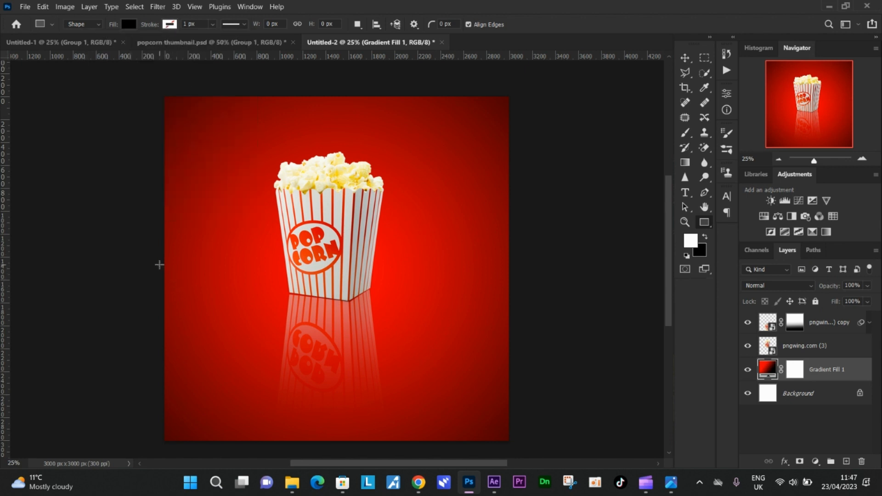
left_click_drag(153, 265, 528, 282)
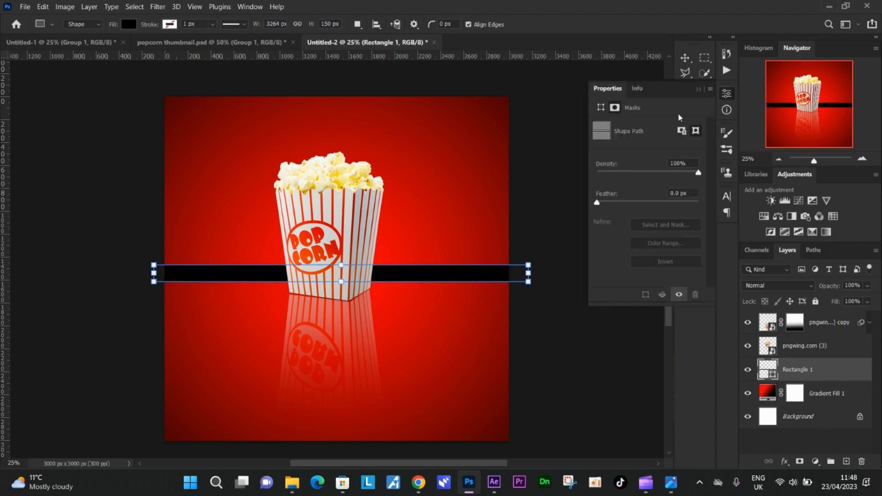
left_click(699, 89)
Step: Nudge the black bar down toward the base of the popcorn box and rasterize its layer
left_click(686, 59)
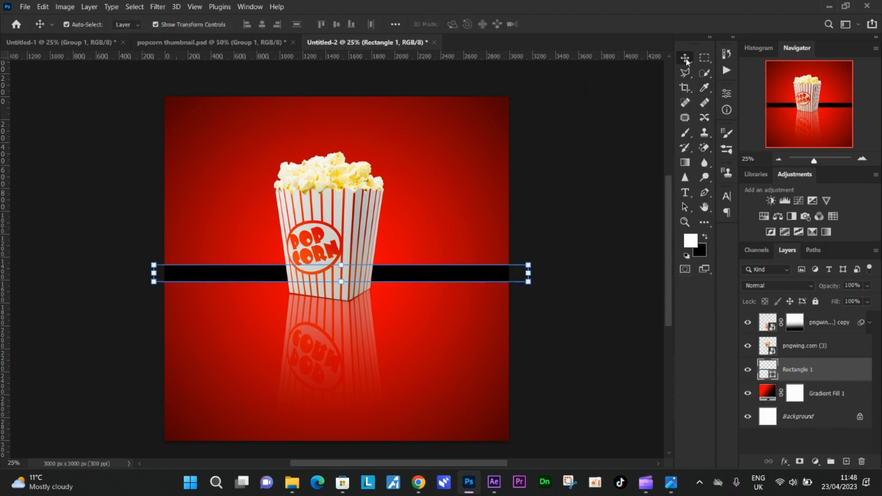
key("shift+Down")
key("shift+Down")
key("shift+Down")
key("shift+Down")
key("shift+Down")
key("shift+Down")
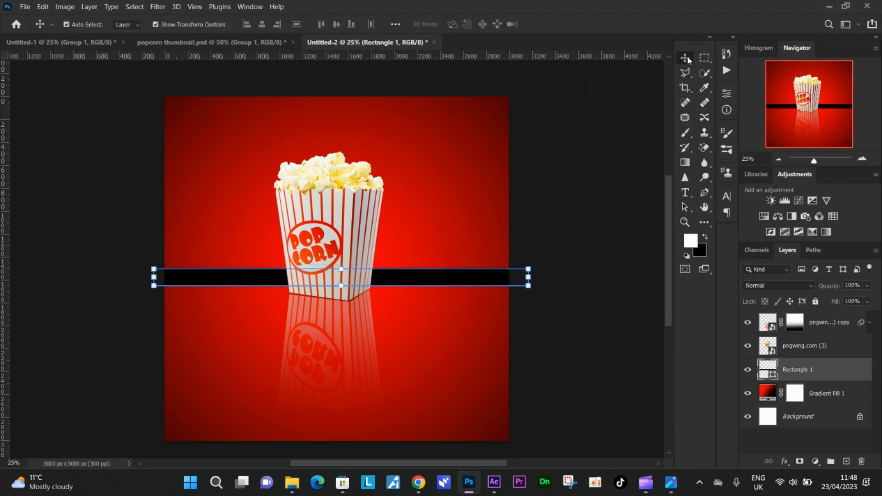
key("shift+Down")
key("shift+Down")
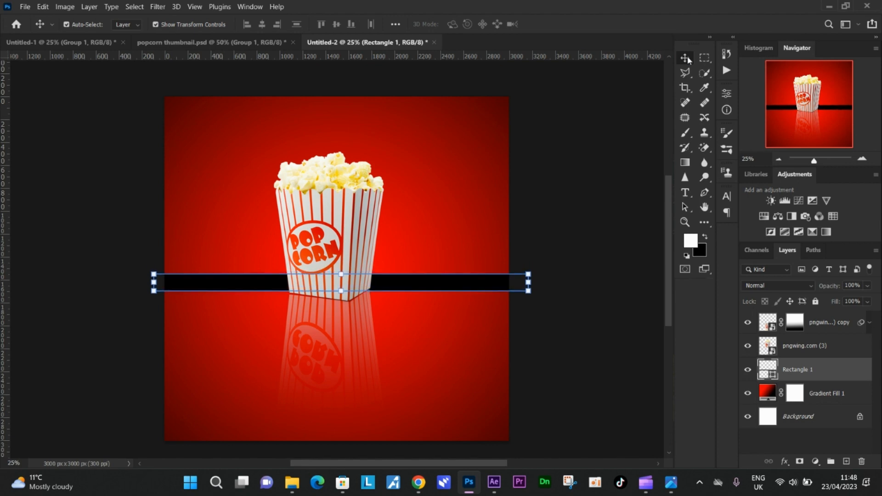
right_click(812, 369)
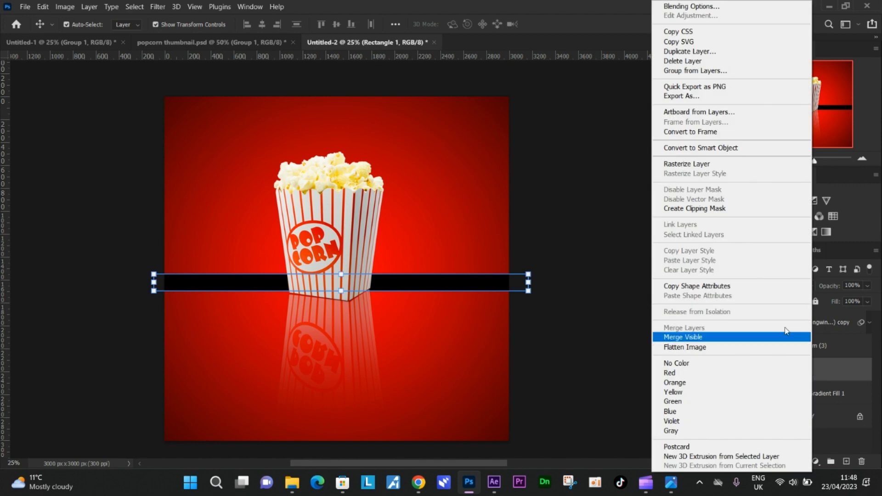
left_click(694, 166)
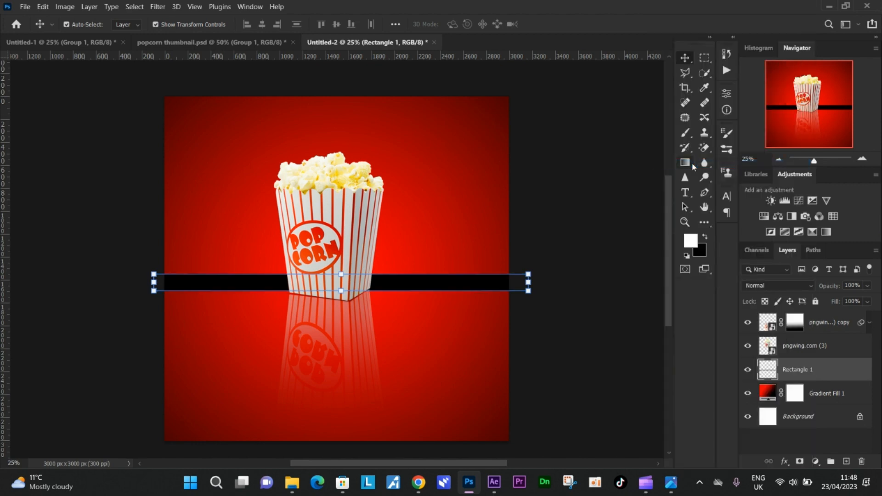
Step: Apply a Gaussian Blur with a radius of 110 pixels to the rasterized black bar
left_click(159, 7)
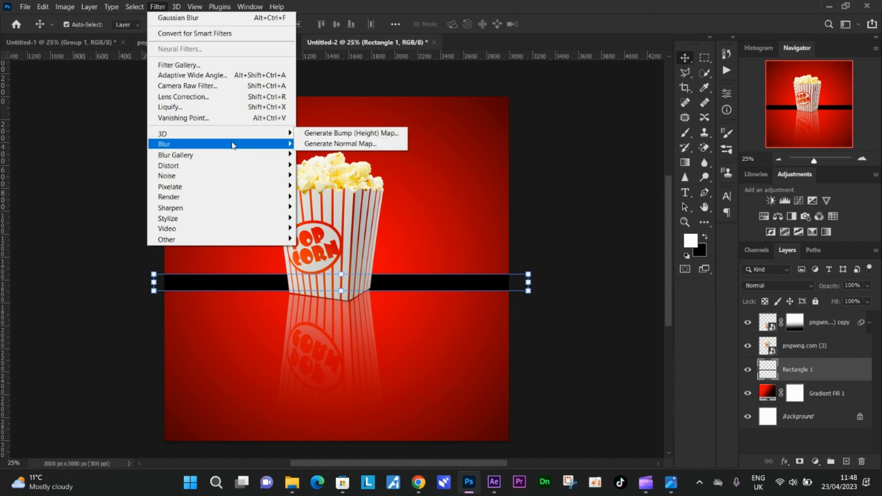
mouse_move(234, 145)
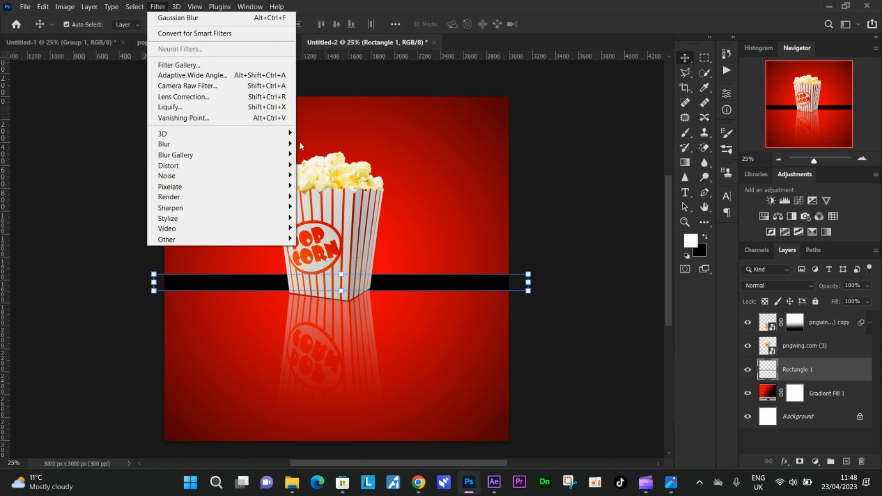
mouse_move(288, 144)
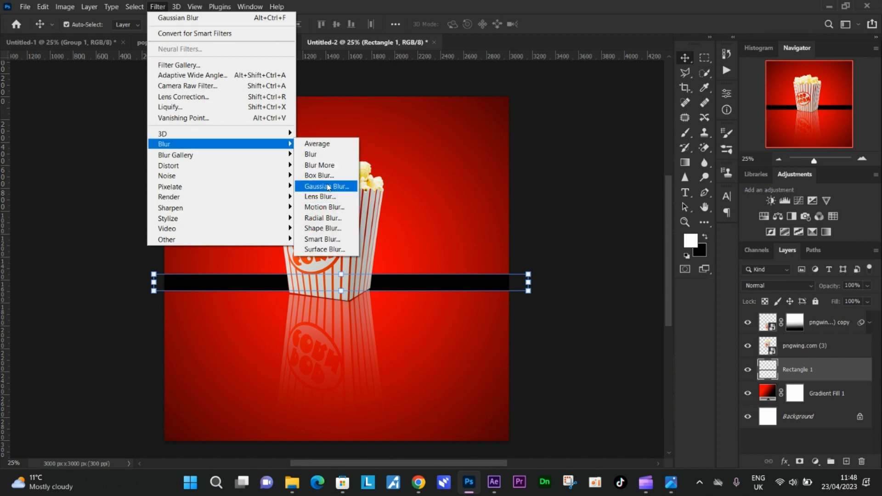
left_click(329, 186)
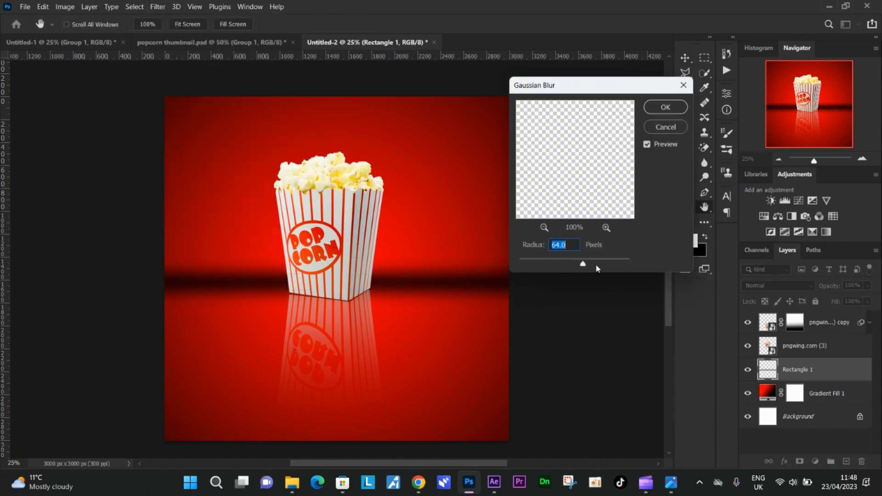
left_click(601, 263)
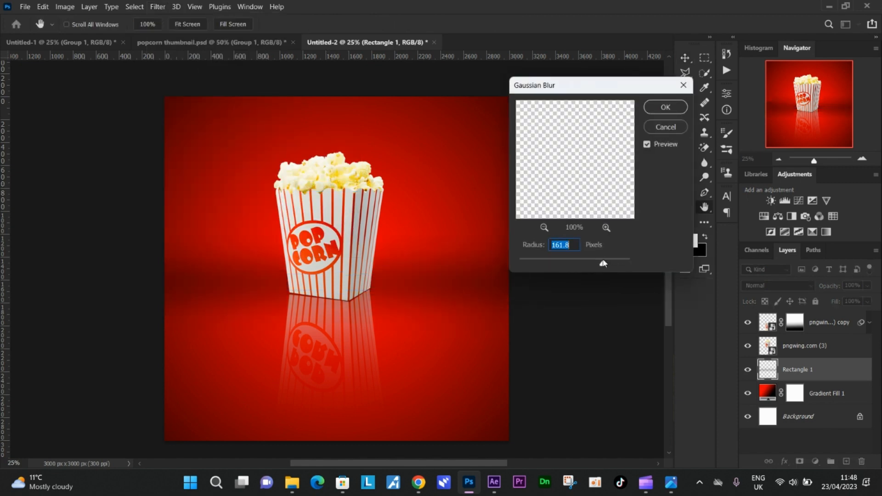
left_click_drag(601, 264, 594, 264)
left_click(603, 262)
left_click_drag(601, 264, 607, 262)
left_click(588, 264)
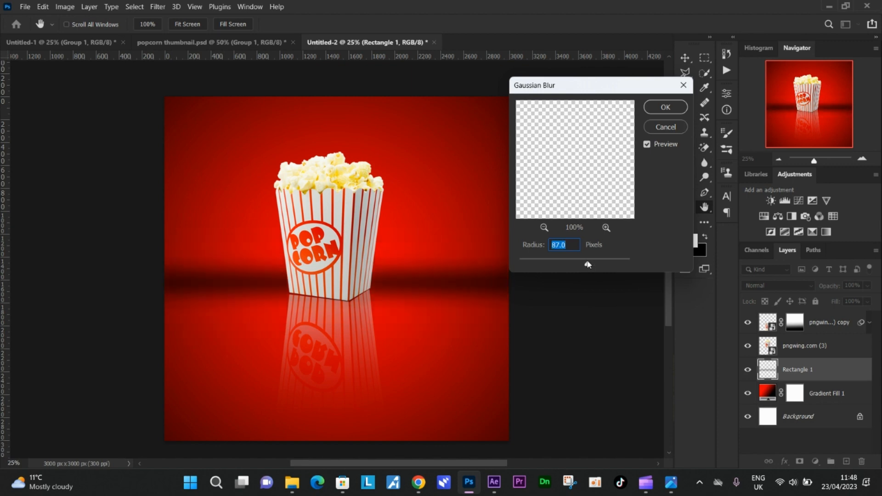
left_click_drag(589, 262, 584, 262)
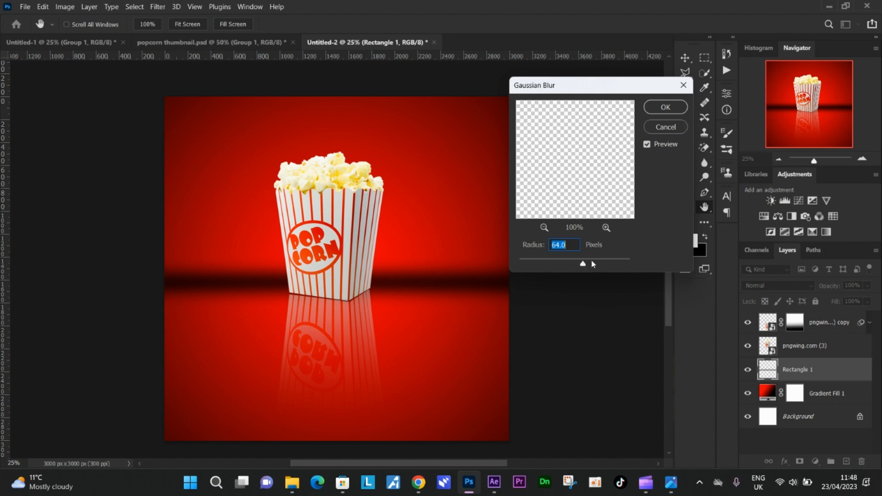
left_click_drag(592, 261, 593, 260)
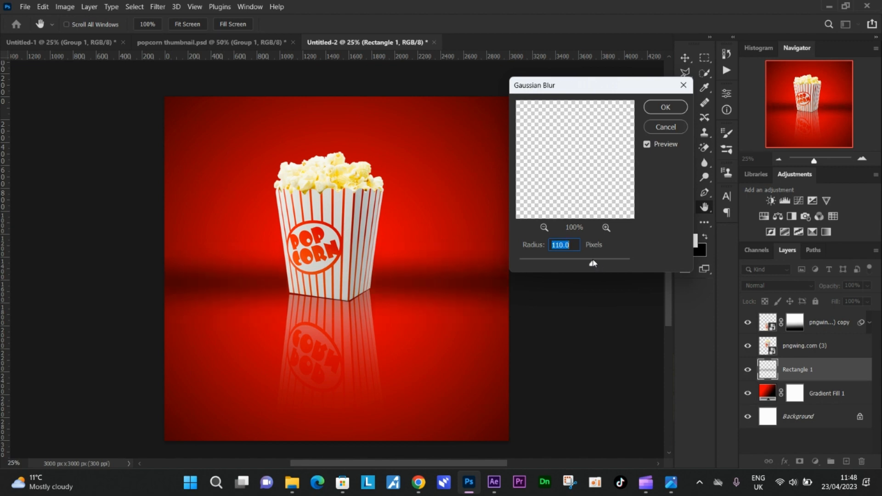
left_click(651, 108)
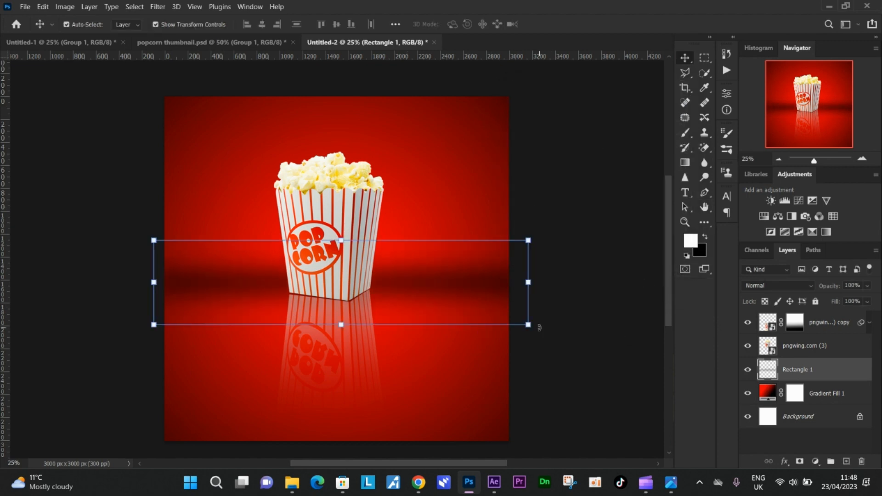
Step: Nudge the blurred bar slightly further down, reduce its layer opacity to 68%, and make the Background layer active
key("shift+Down")
key("shift+Down")
key("shift+Down")
key("shift+Down")
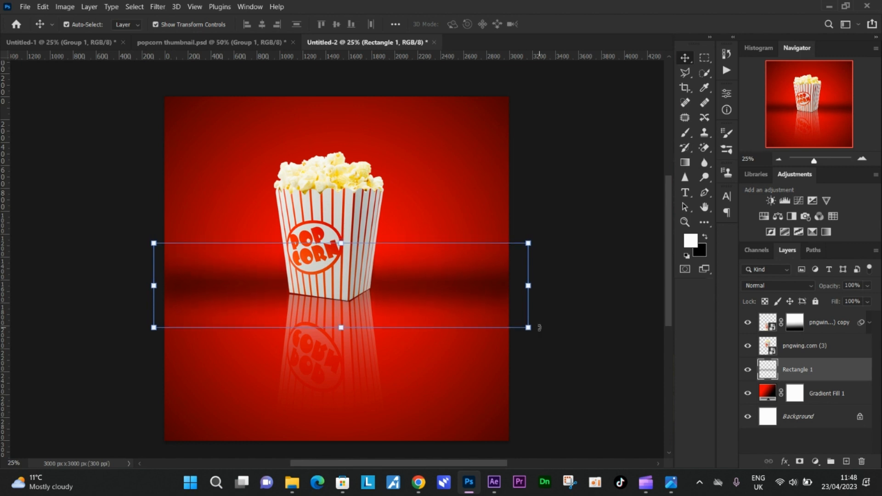
key("shift+Down")
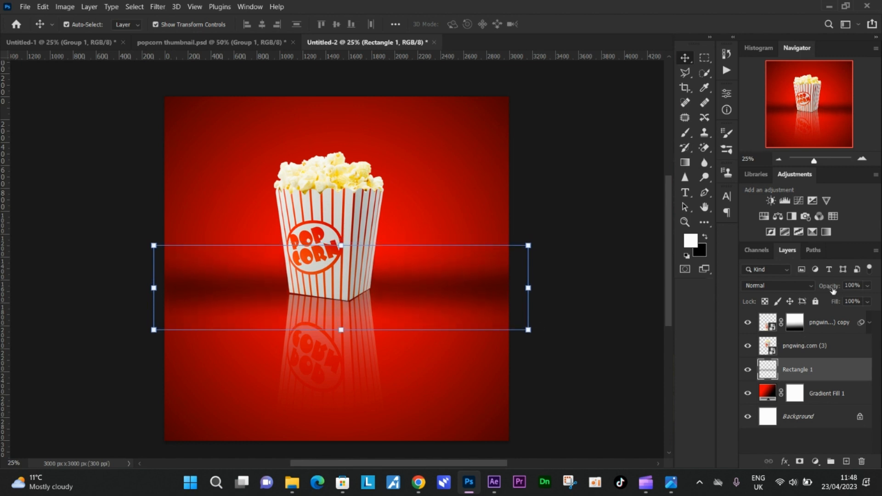
left_click_drag(831, 290, 826, 291)
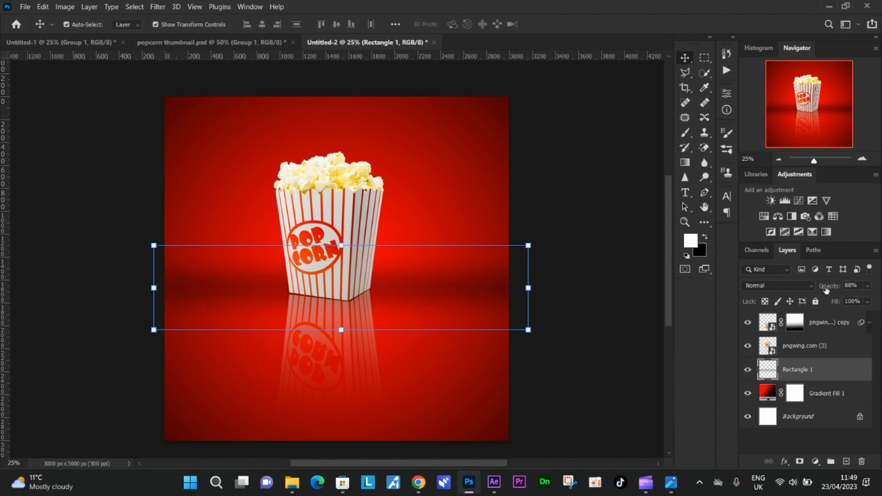
left_click(818, 417)
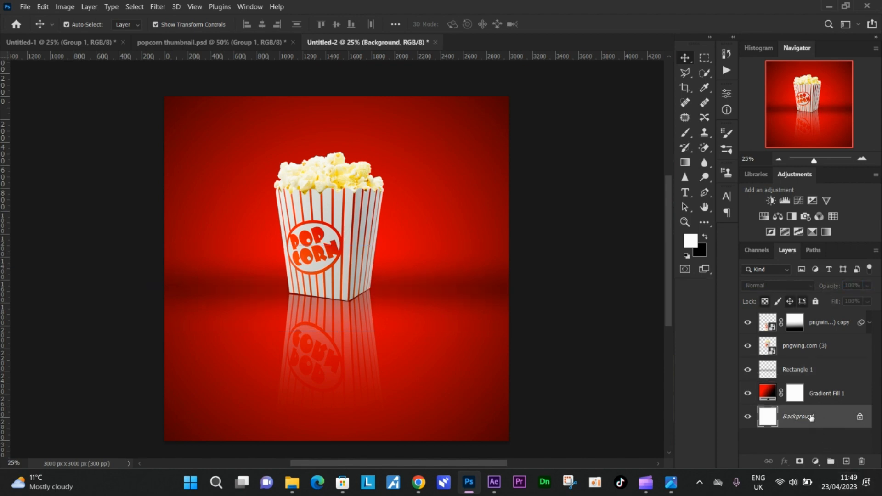
scroll(514, 388, "down", 2)
scroll(398, 229, "up", 3)
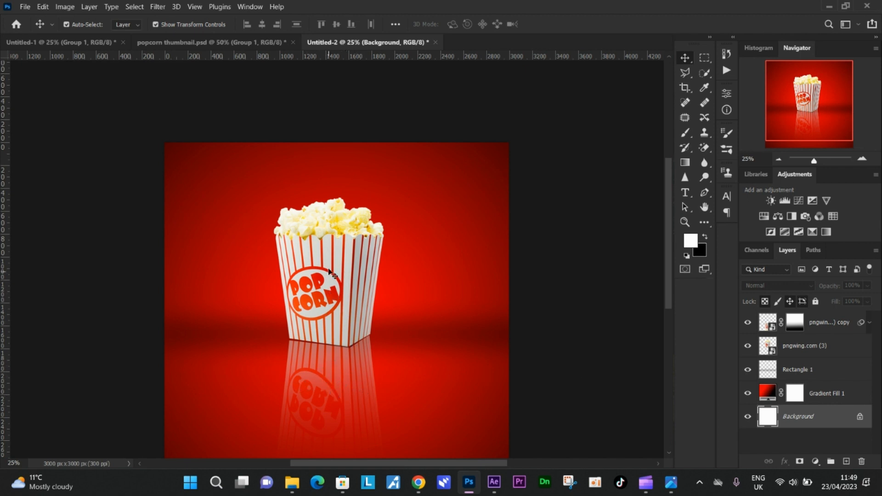
scroll(421, 340, "down", 2)
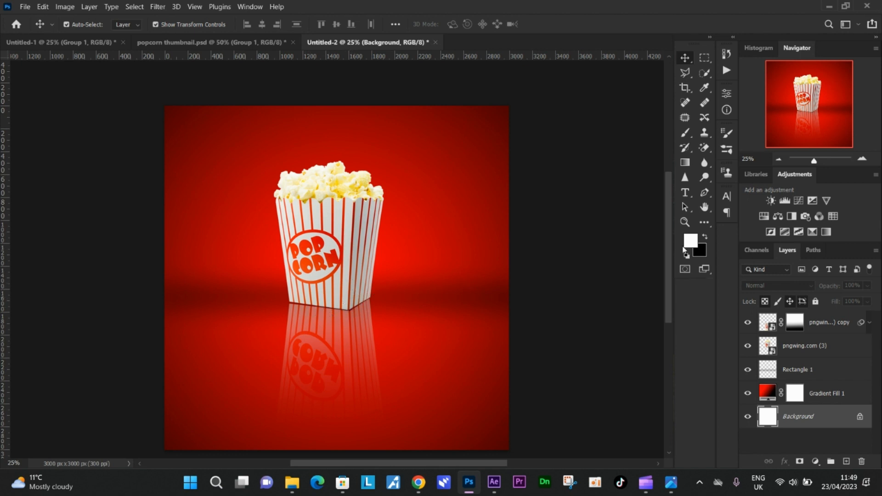
scroll(400, 338, "down", 1)
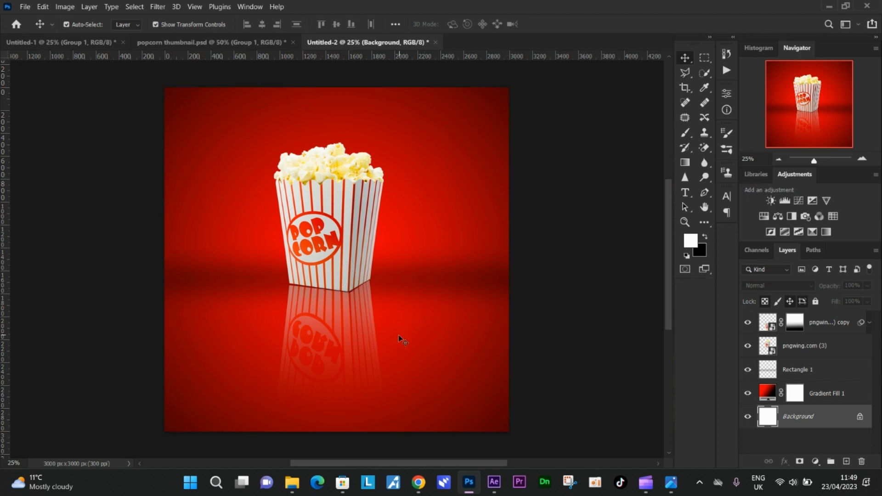